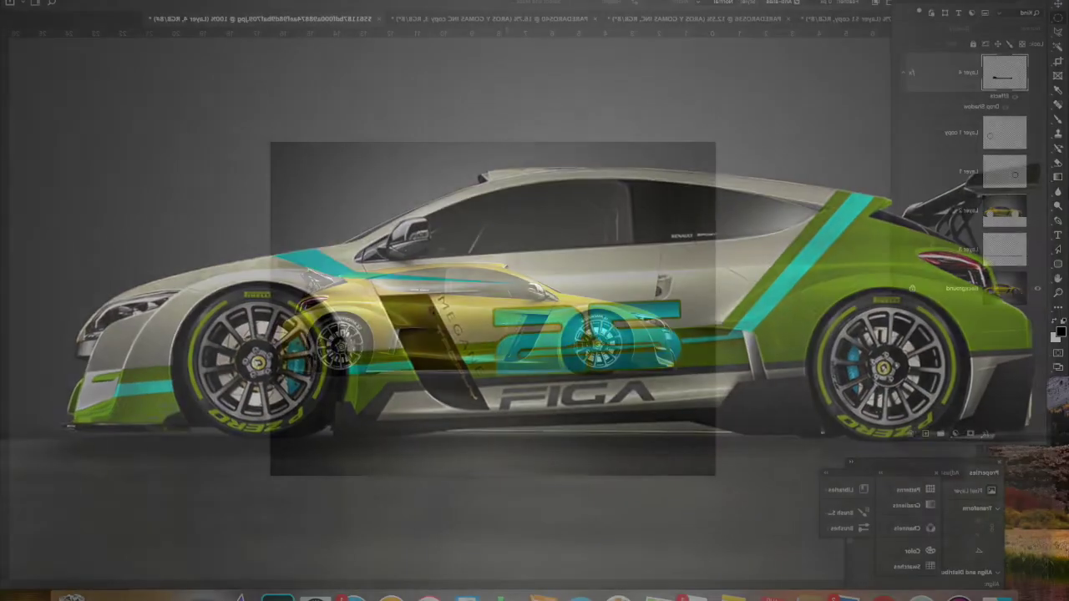
- Select Layer 1 in the yellow race car document and bring up Levels (Cmd+L)
click(948, 175)
key(ctrl+l)
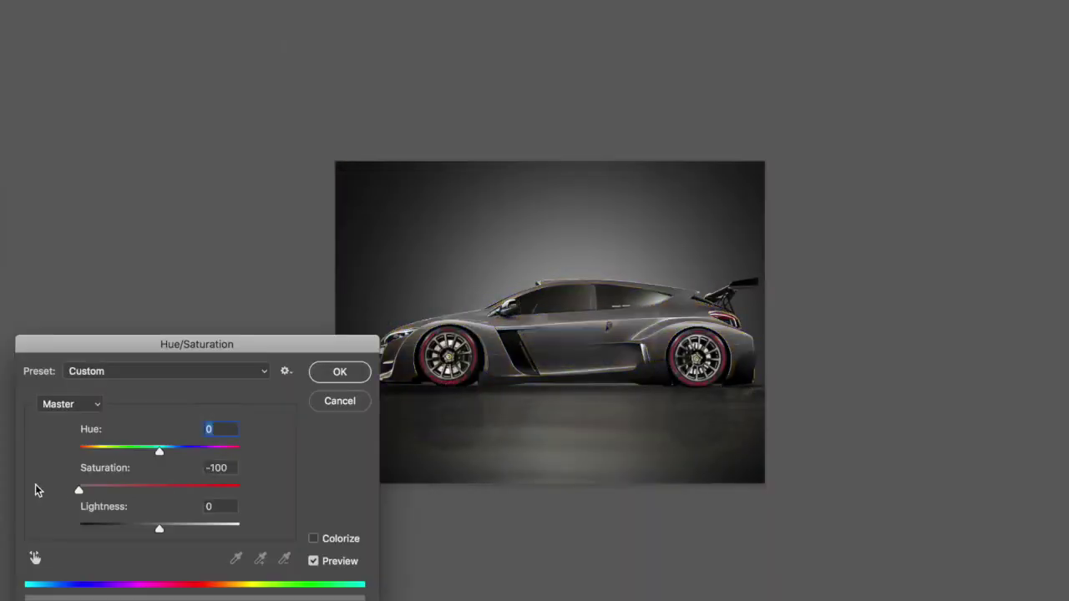
- Desaturate the car paint to grey and lasso the lower and rear body panels
drag(138, 449, 203, 451)
drag(167, 529, 159, 529)
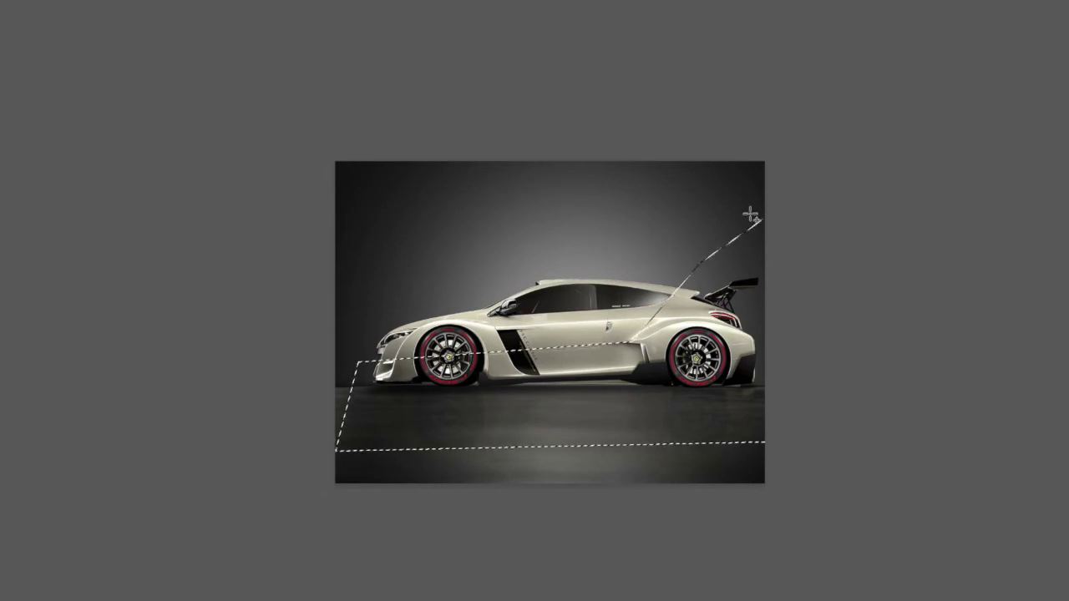
drag(179, 529, 123, 525)
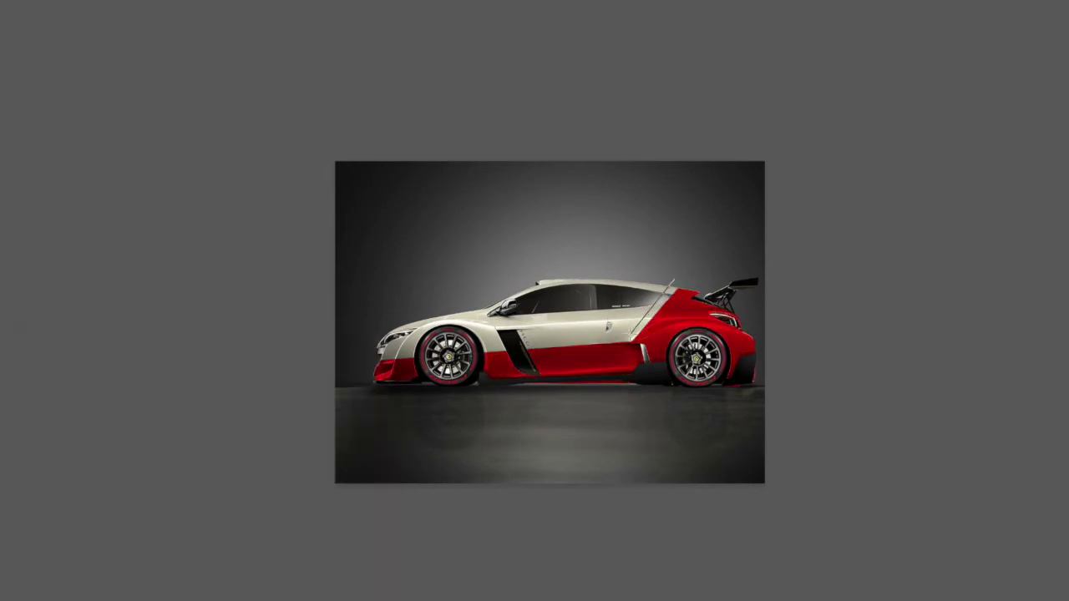
- Colorize the lassoed stripe panels dark red and brighten them with Levels
key(ctrl+u)
mouse_move(78, 449)
mouse_down()
mouse_move(231, 451)
mouse_move(86, 450)
mouse_up()
drag(140, 529, 88, 529)
click(340, 371)
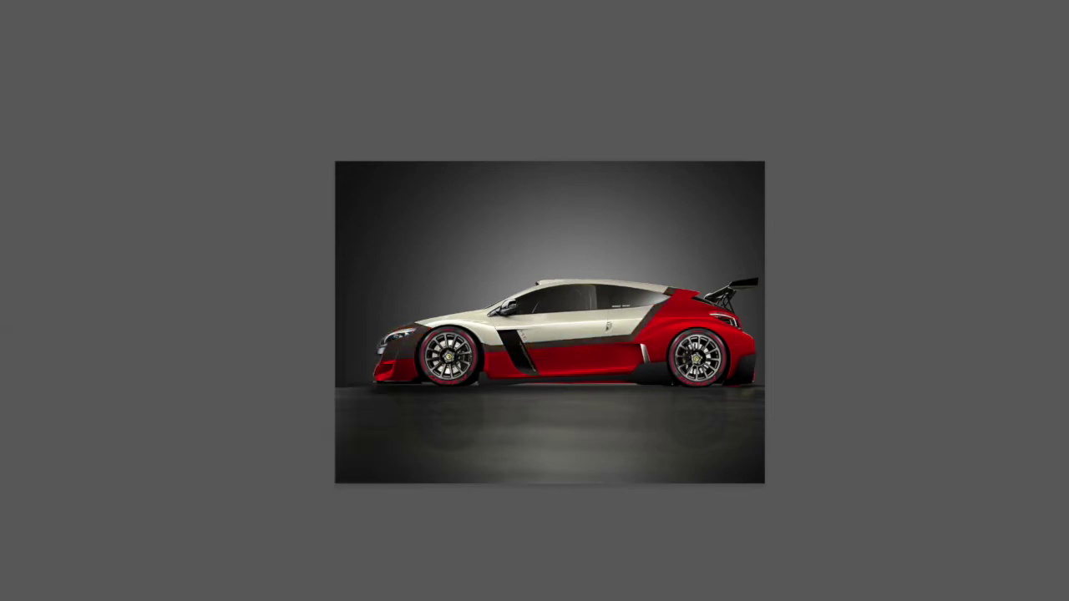
key(ctrl+l)
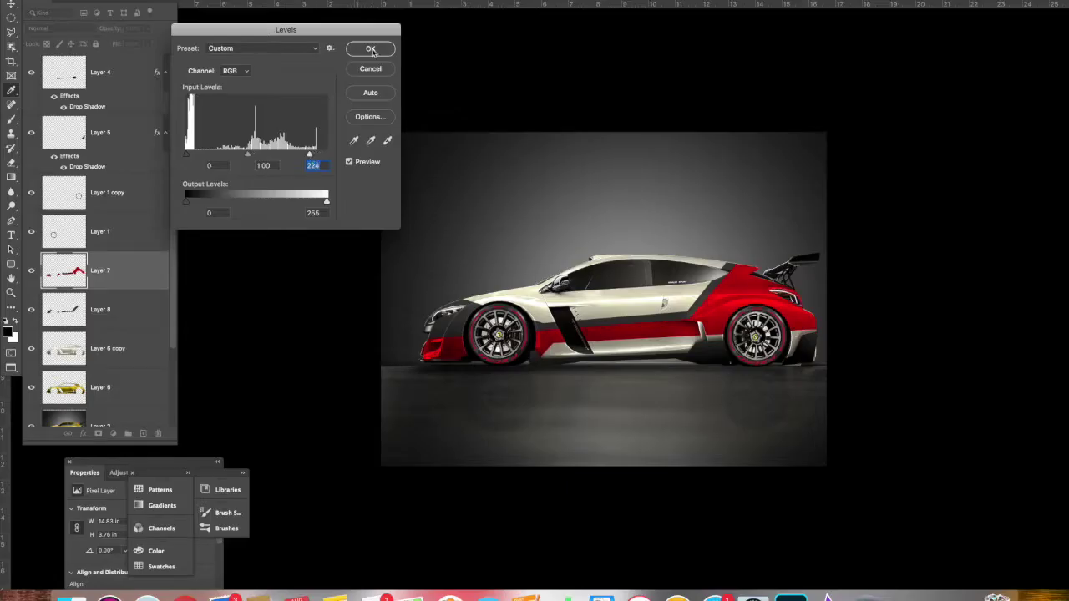
click(372, 50)
scroll(391, 209, up, 5)
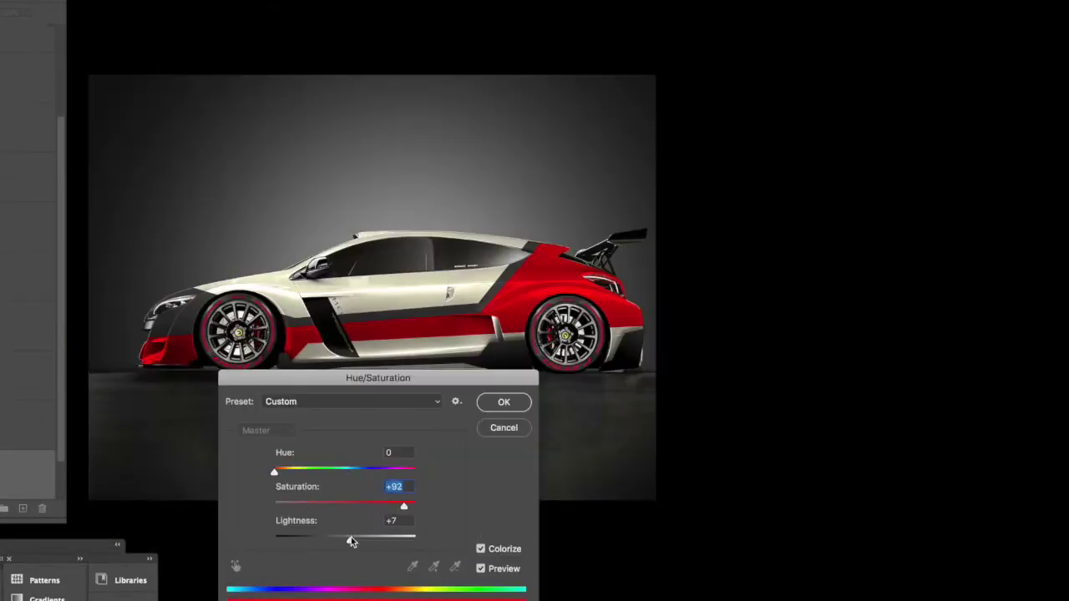
click(504, 402)
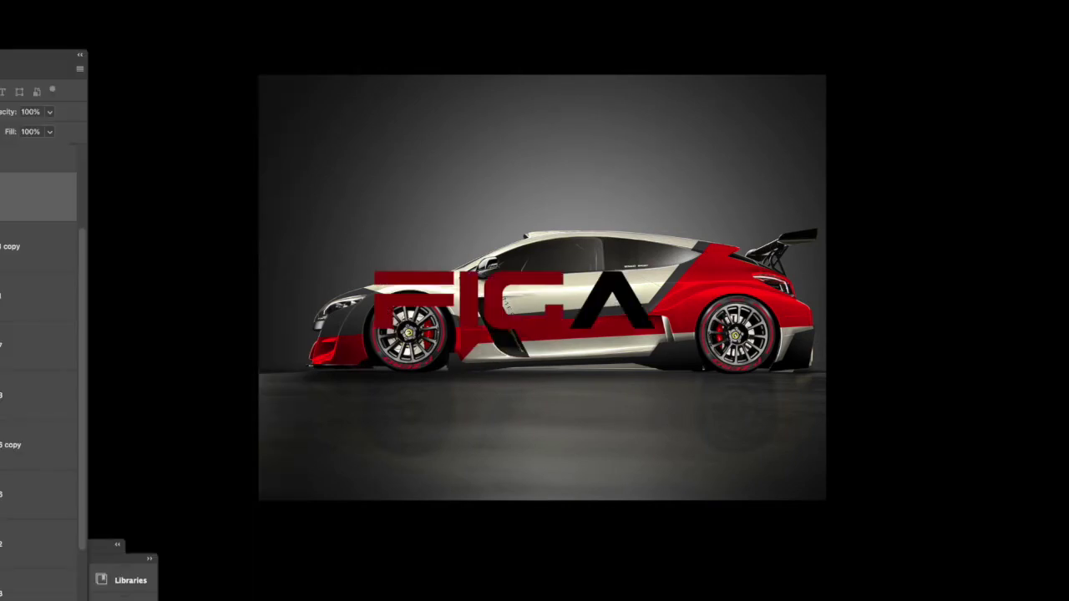
- Scale down the FIGA lettering and move it up onto the door
key(ctrl+t)
drag(716, 381, 660, 367)
mouse_move(584, 351)
mouse_down()
mouse_move(618, 301)
mouse_move(602, 355)
mouse_up()
key(Return)
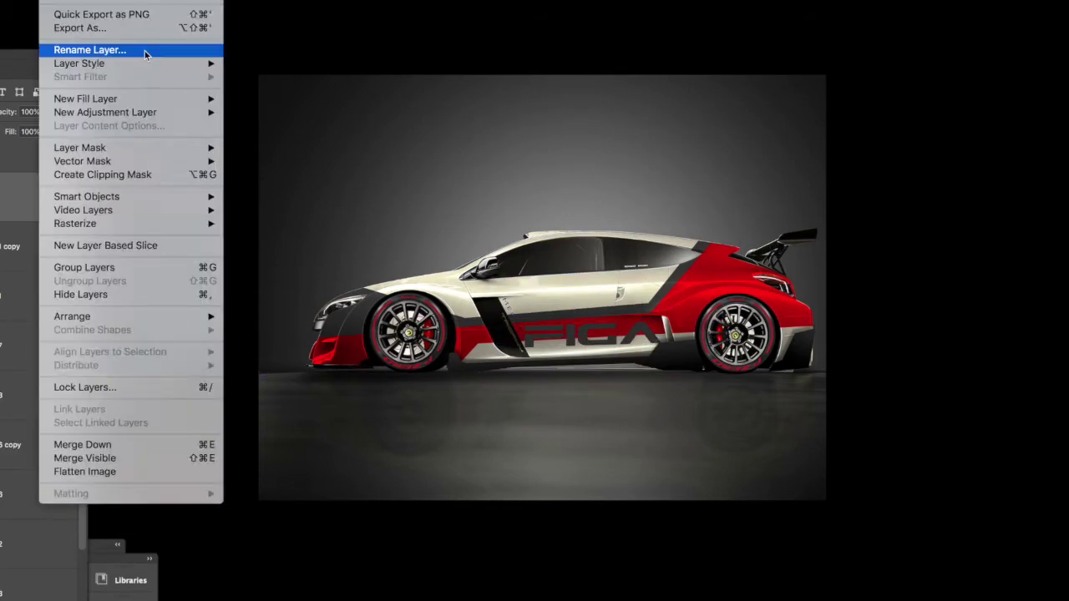
- Give the FIGA lettering a drop shadow and angle it along the body line
click(100, 515)
click(330, 400)
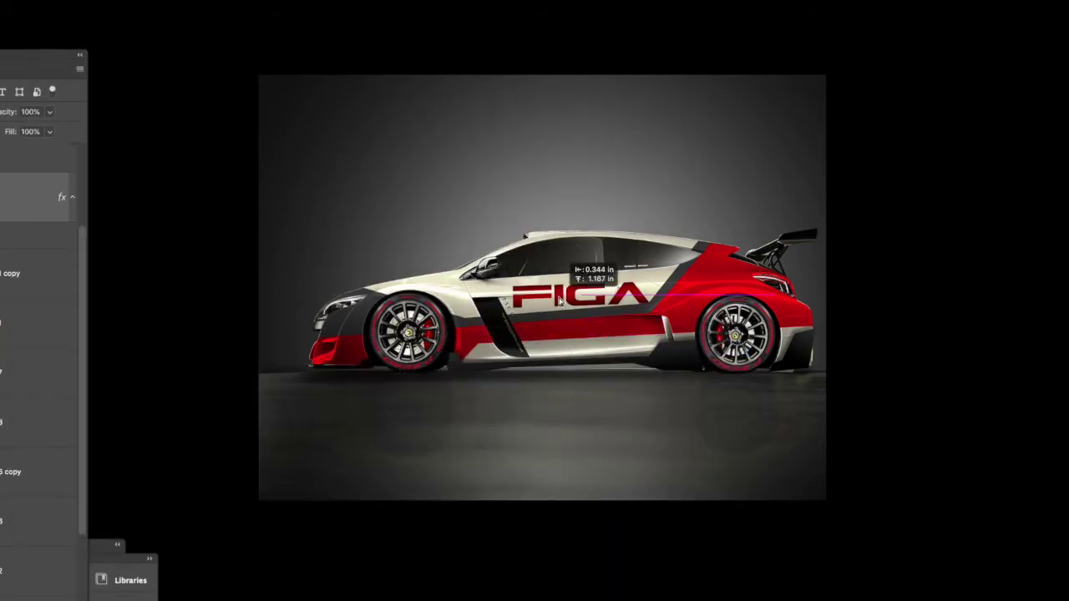
drag(514, 306, 586, 286)
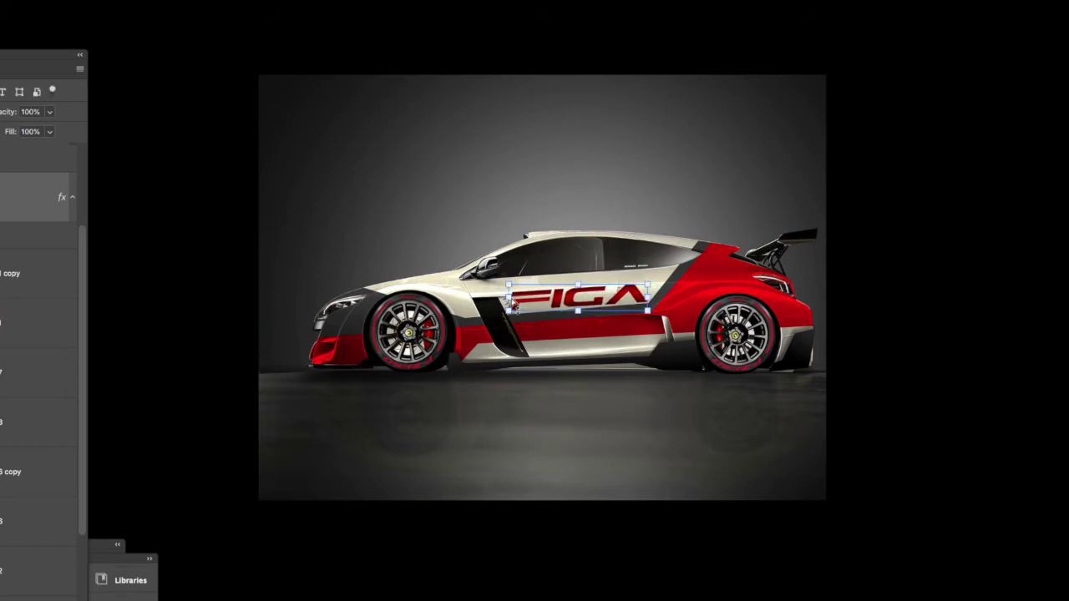
key(Return)
- Recolour the FIGA lettering red with Hue/Saturation
key(ctrl+u)
drag(342, 539, 360, 538)
click(493, 404)
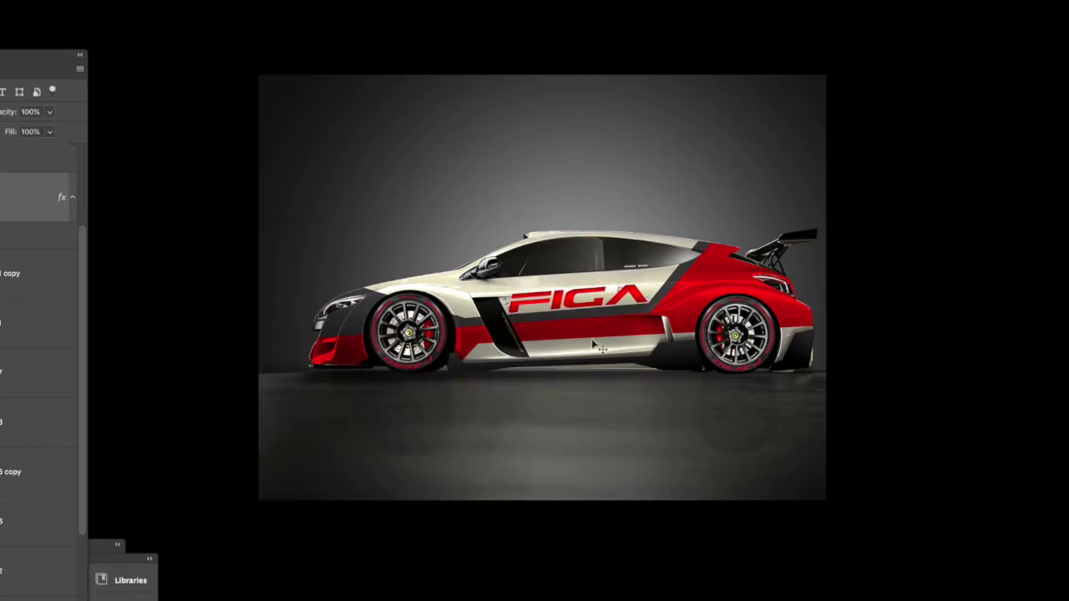
- Outline and recolour a panel area on a lower layer, then reselect the FIGA layer
click(4, 372)
double_click(876, 311)
key(ctrl+u)
click(498, 398)
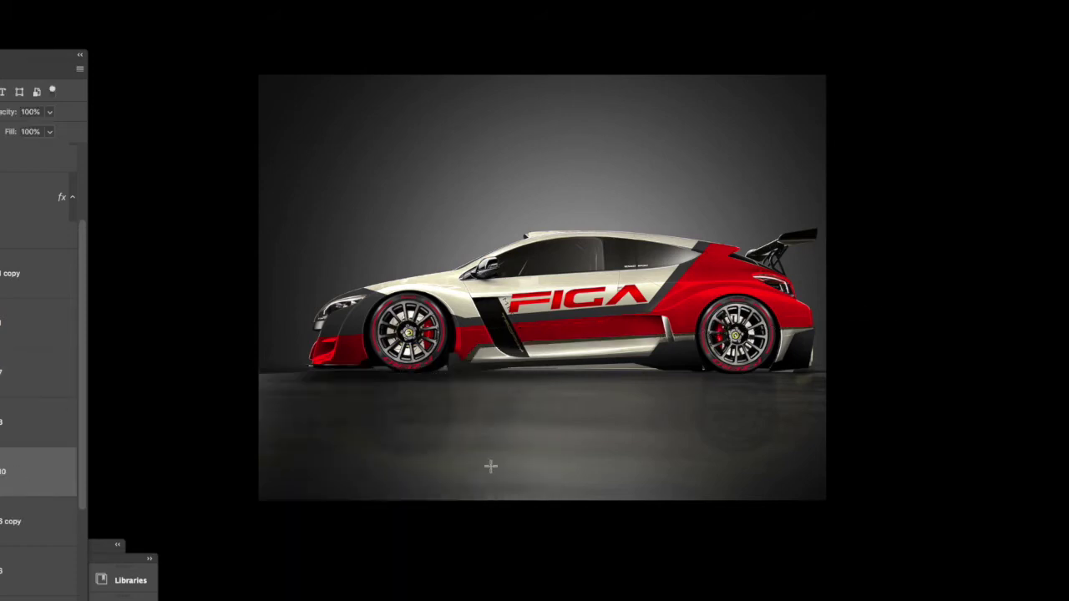
click(33, 197)
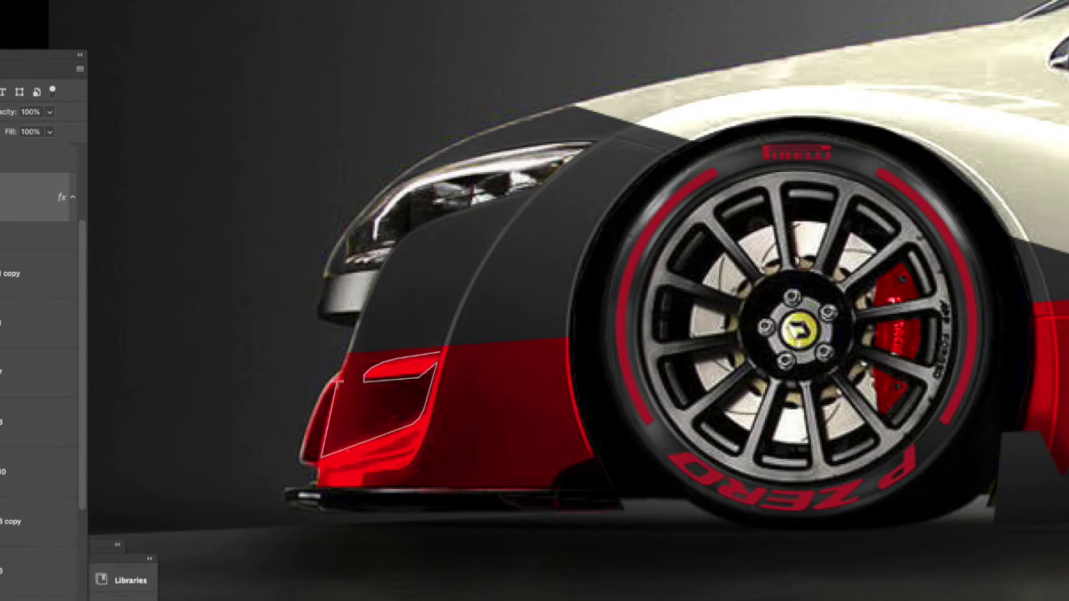
- Outline the front bumper intake and copy it to its own layer
click(445, 349)
click(50, 375)
key(ctrl+j)
key(ctrl+u)
key(Escape)
- Brighten the intake copy to silver with Levels and Hue/Saturation lightness
key(ctrl+l)
drag(251, 153, 134, 152)
click(319, 24)
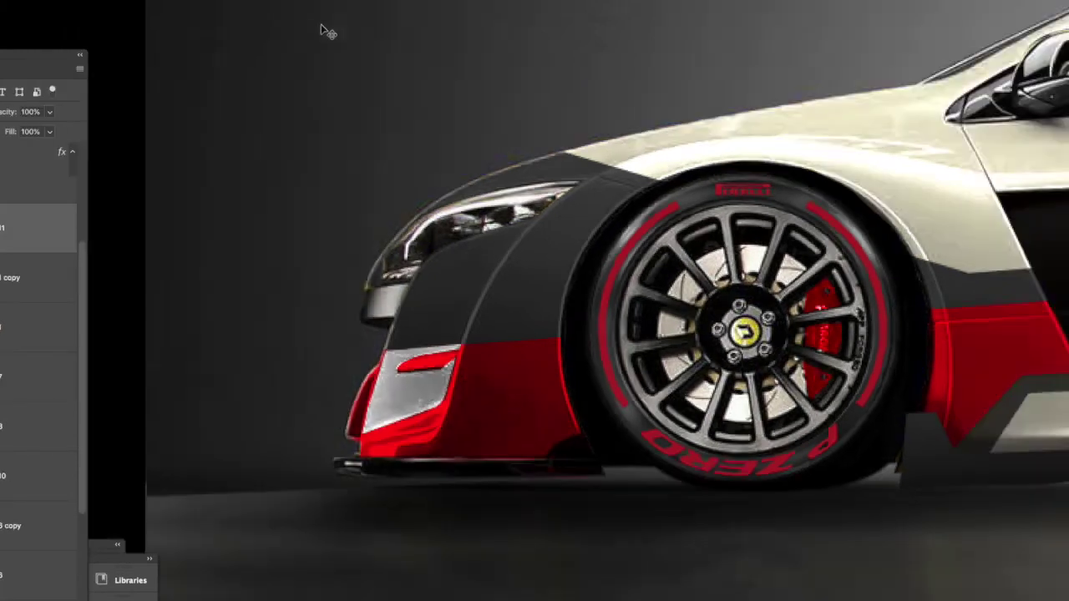
key(ctrl+0)
key(ctrl+u)
key(Return)
- Outline the front bumper, lighten it with Hue/Saturation, and deselect
double_click(643, 324)
key(ctrl+u)
click(488, 405)
key(ctrl+d)
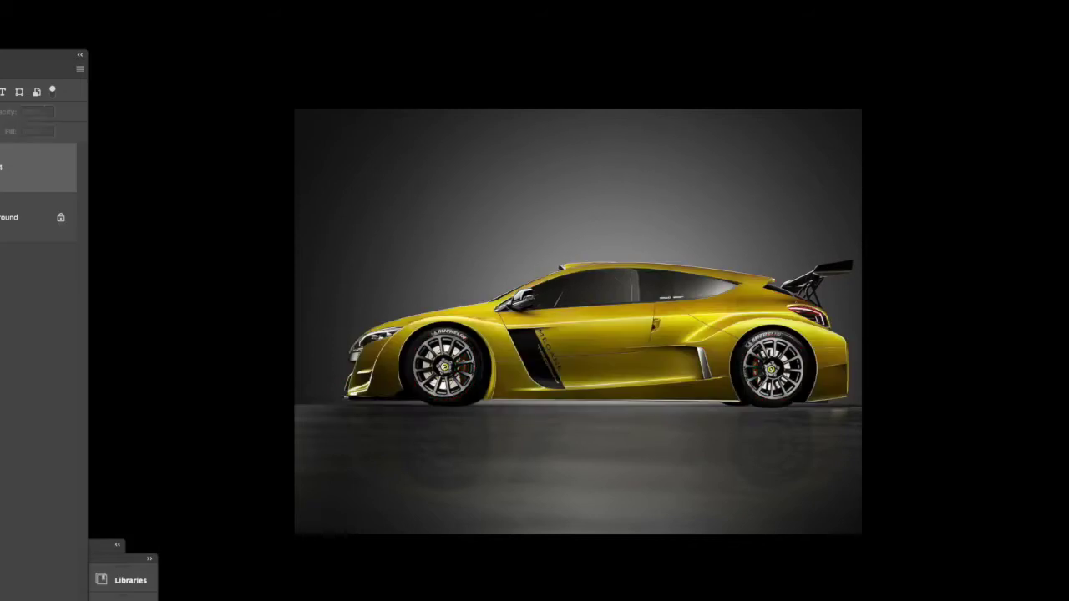
- Shift the red livery panels' hue toward orange with Hue/Saturation
key(ctrl+u)
drag(322, 470, 366, 470)
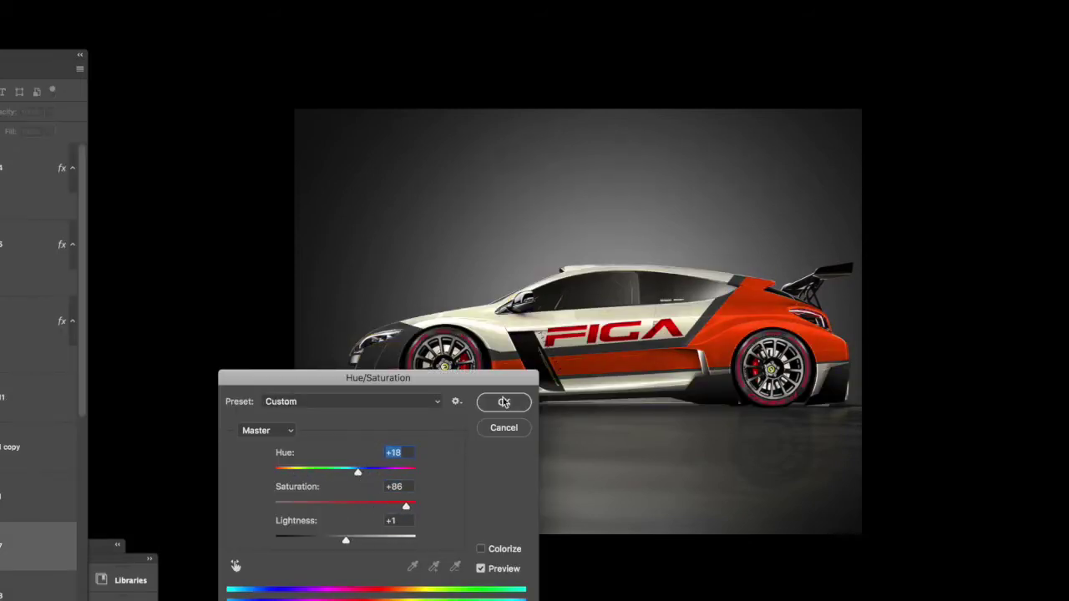
drag(319, 382, 177, 0)
drag(203, 39, 221, 43)
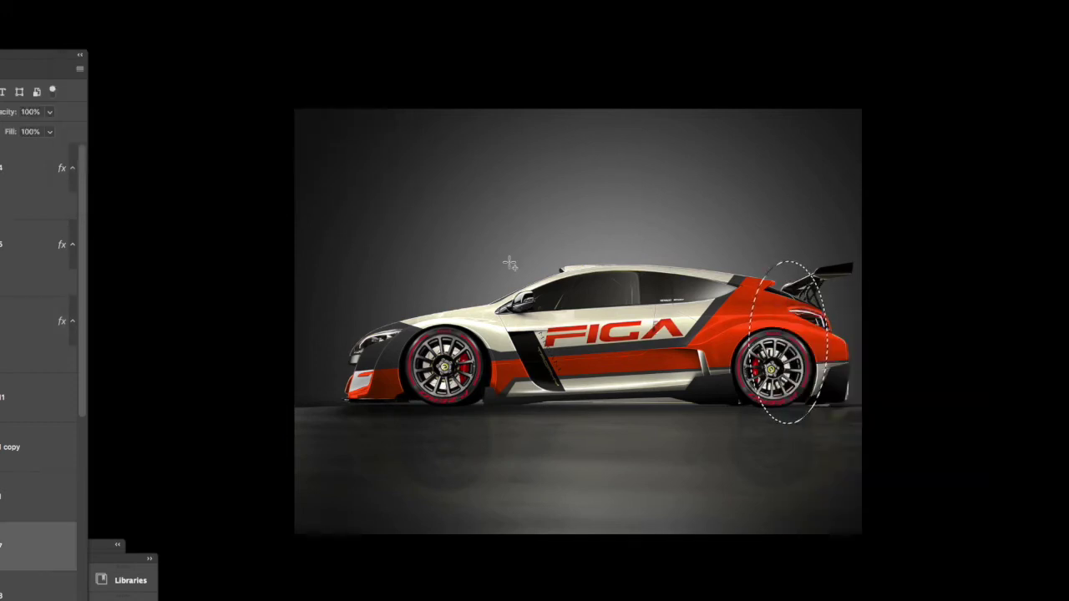
- Darken and saturate the rear wheel area, then shrink the FIGA lettering copy
drag(215, 108, 207, 108)
drag(203, 73, 249, 74)
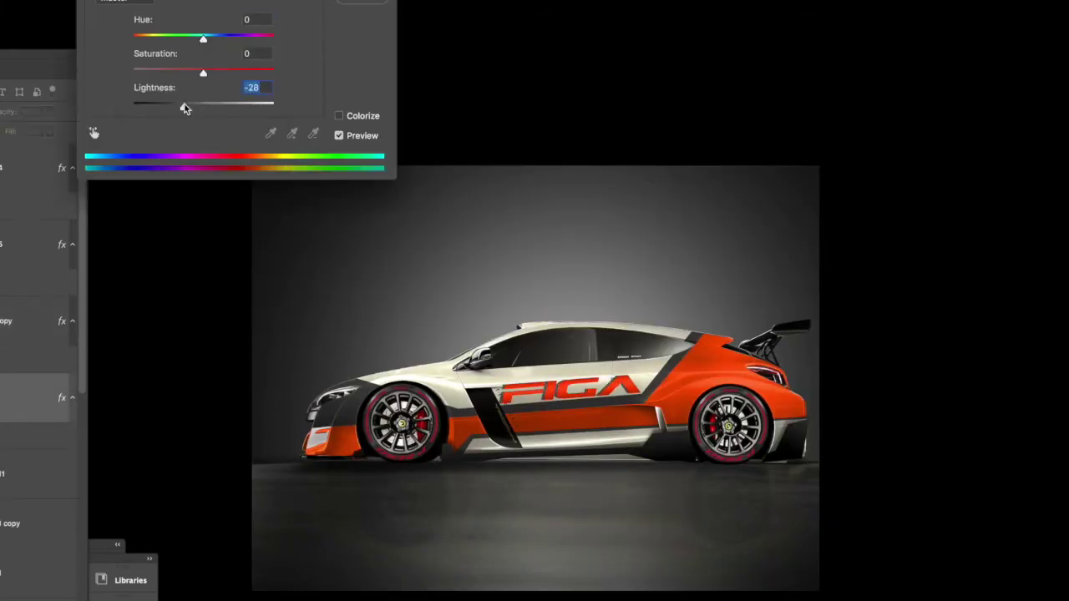
drag(517, 419, 575, 431)
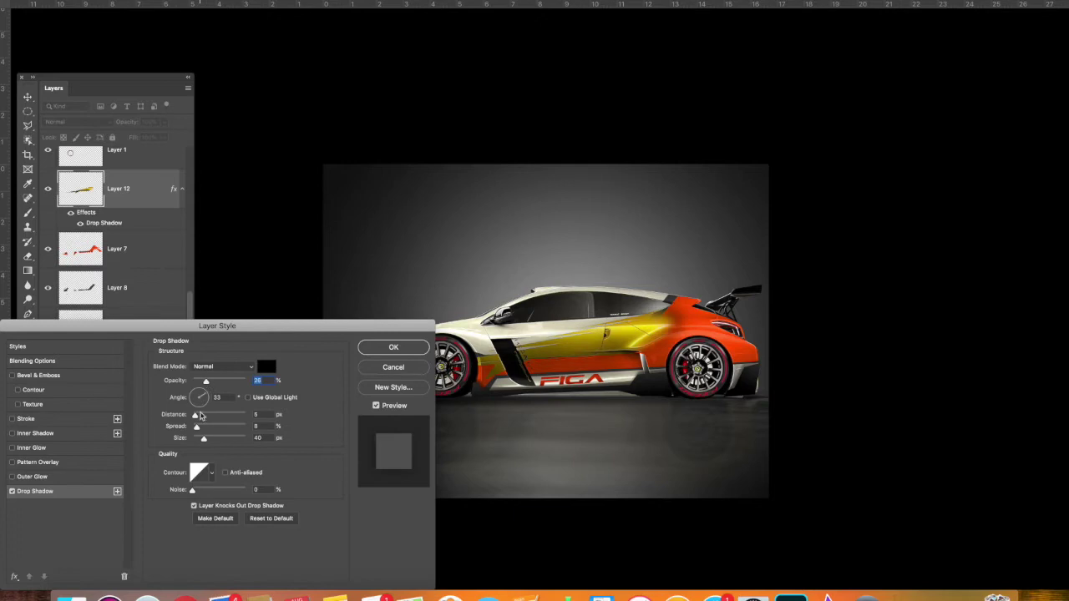
- Return the stripe to orange-red, deselect, and move Layer 12 below Layer 8
mouse_move(285, 64)
mouse_down()
mouse_move(243, 67)
mouse_move(286, 66)
mouse_up()
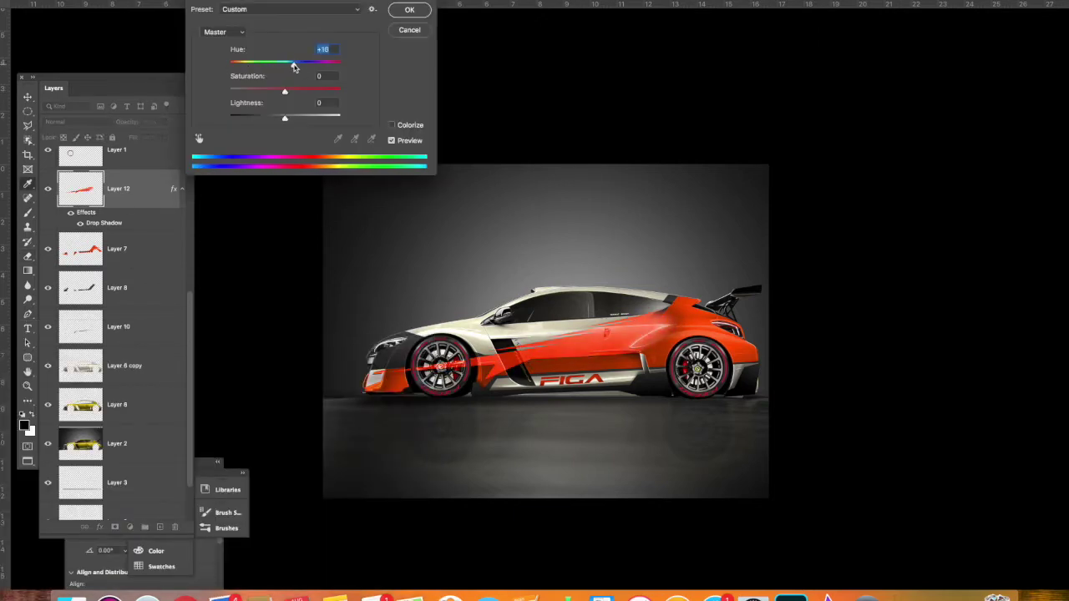
click(399, 14)
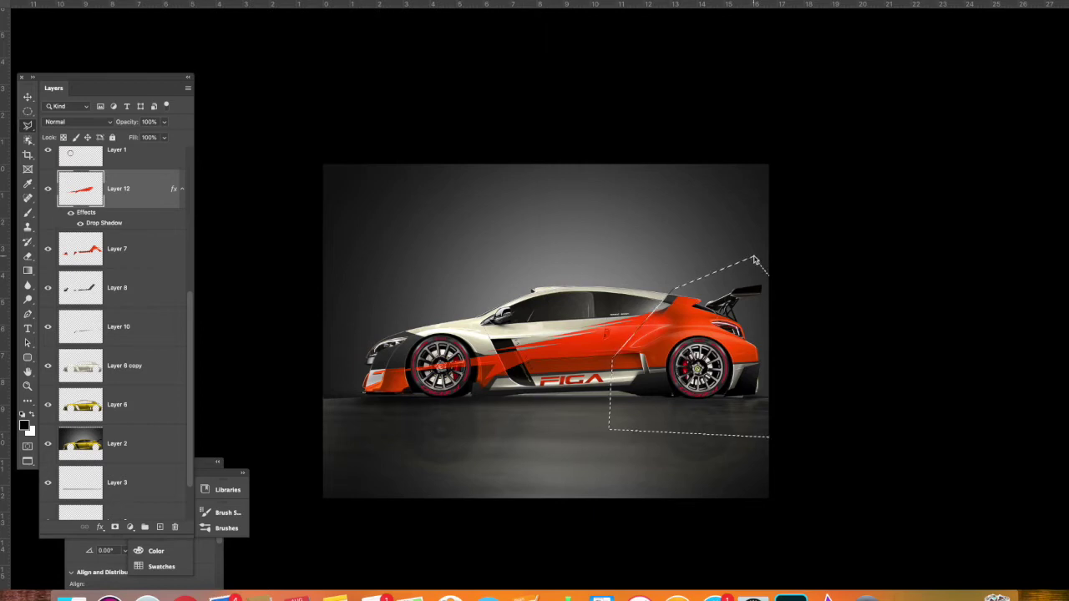
key(ctrl+d)
key(ctrl+bracketleft)
key(ctrl+bracketleft)
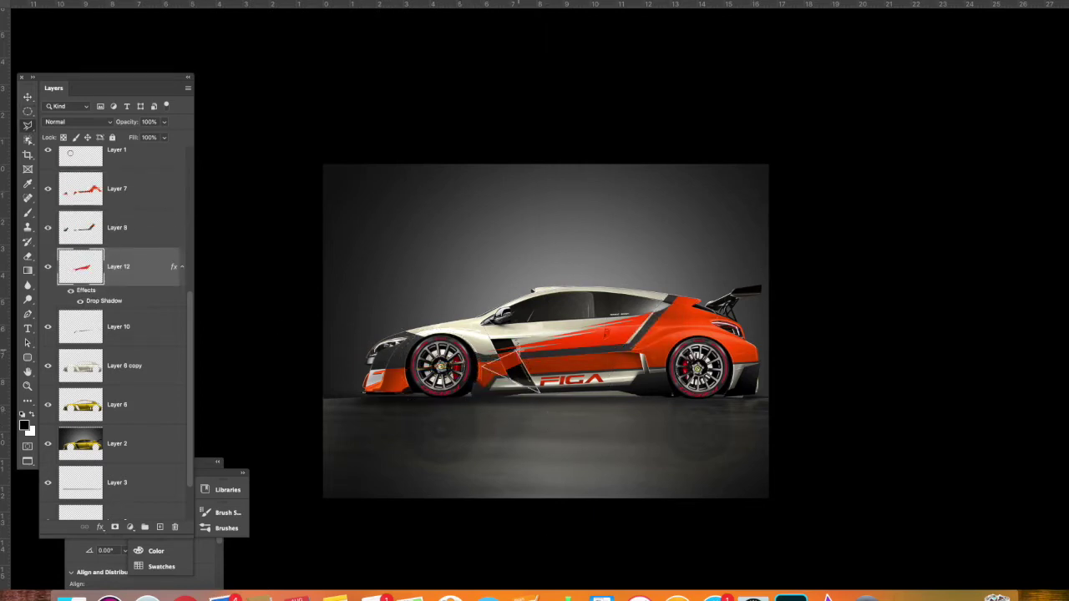
- Draw an elliptical selection over the stripe and feather it by 55
key(ctrl+u)
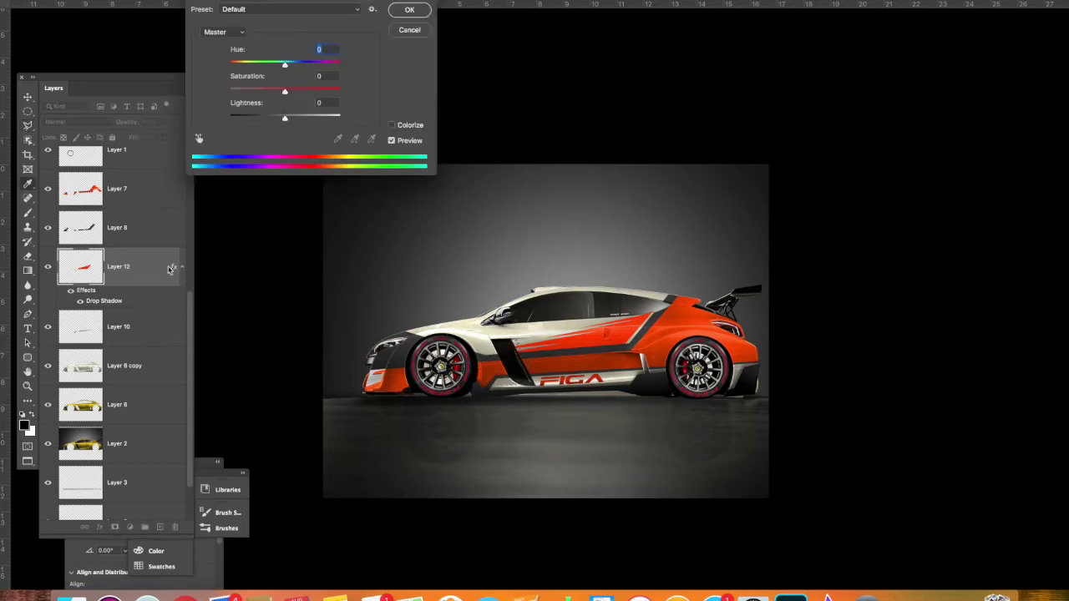
drag(318, 95, 292, 97)
key(Return)
drag(477, 242, 607, 371)
key(shift+F6)
text(55)
click(531, 235)
- Lighten the feathered area, then try darkening the stripe red and undo it
key(ctrl+u)
key(Return)
key(ctrl+d)
key(v)
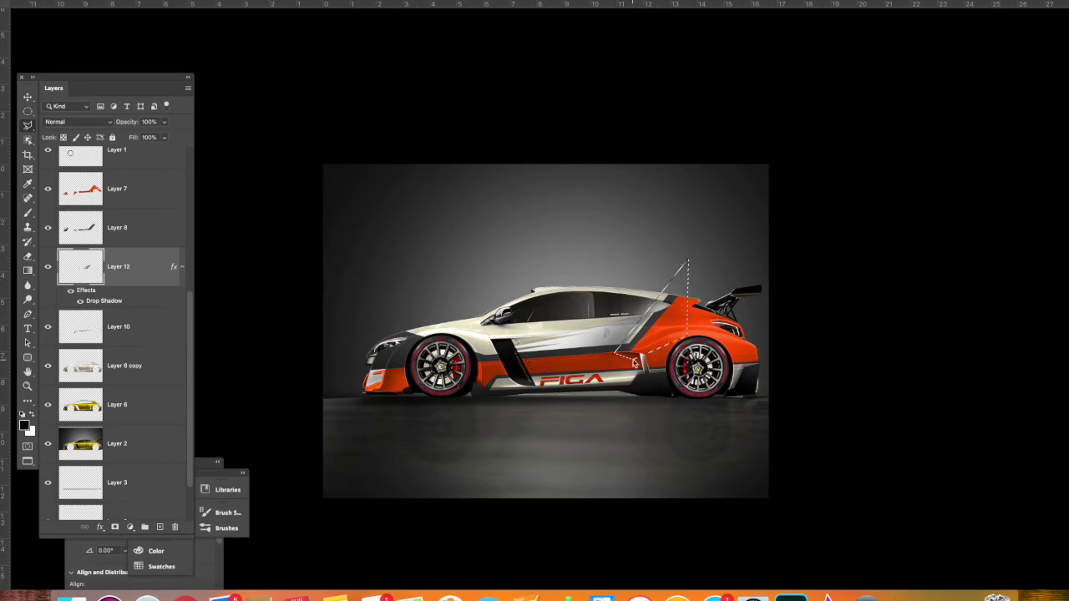
key(ctrl+u)
drag(292, 117, 260, 121)
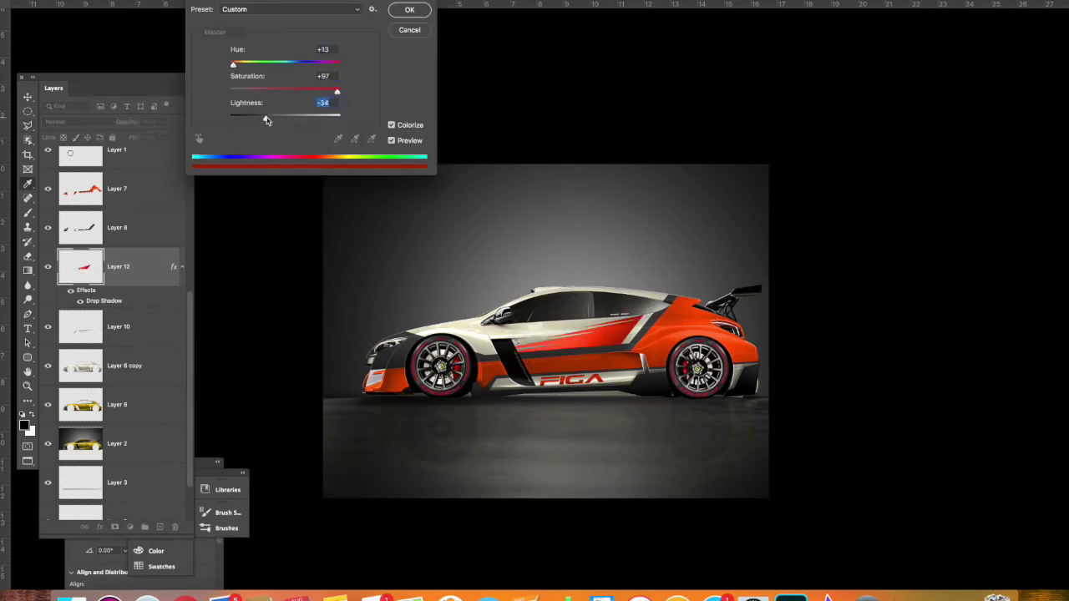
key(Return)
key(ctrl+z)
- Duplicate Layer 1 and shift the copy to Hue +25, Saturation +43
ctrl+click(412, 364)
key(ctrl+u)
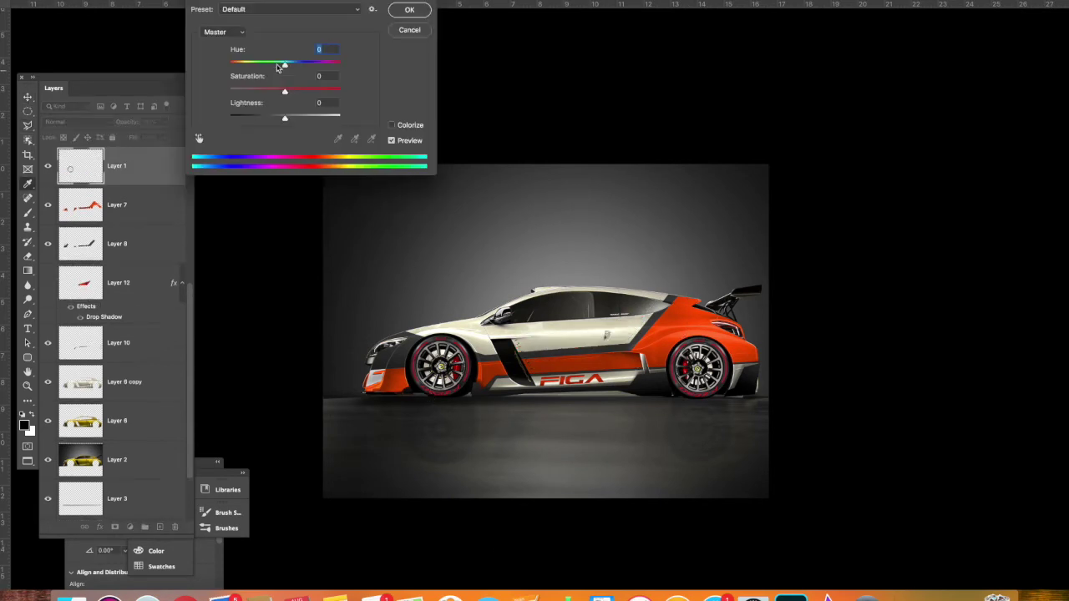
key(Return)
key(ctrl+j)
key(ctrl+u)
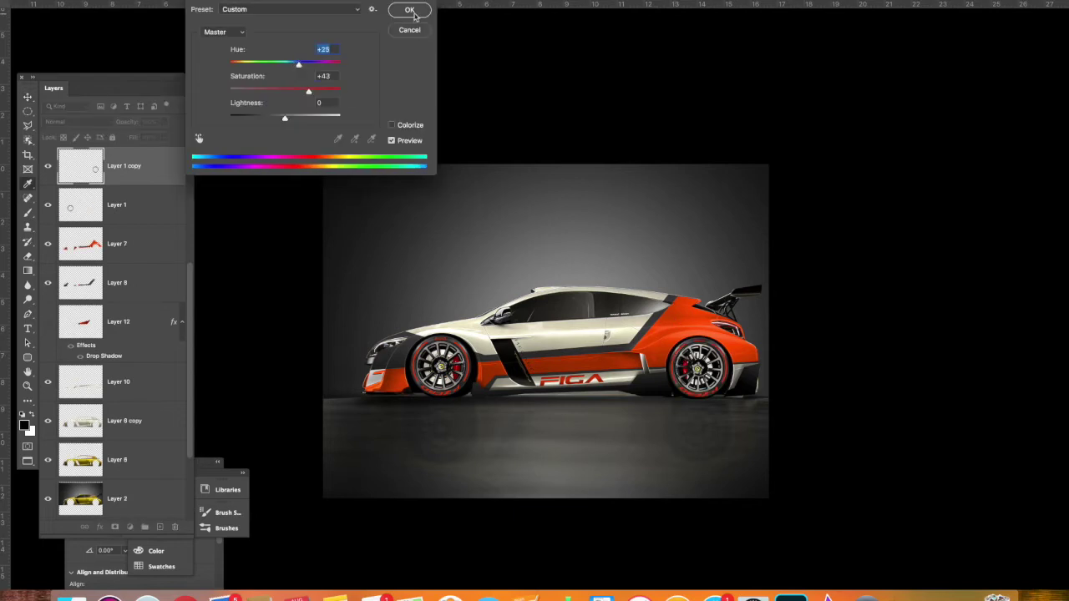
click(410, 10)
ctrl+click(540, 354)
key(ctrl+u)
- Try desaturating and darkening the car body, then cancel the change
drag(284, 91, 229, 91)
drag(285, 116, 237, 120)
click(409, 30)
scroll(618, 485, down, 2)
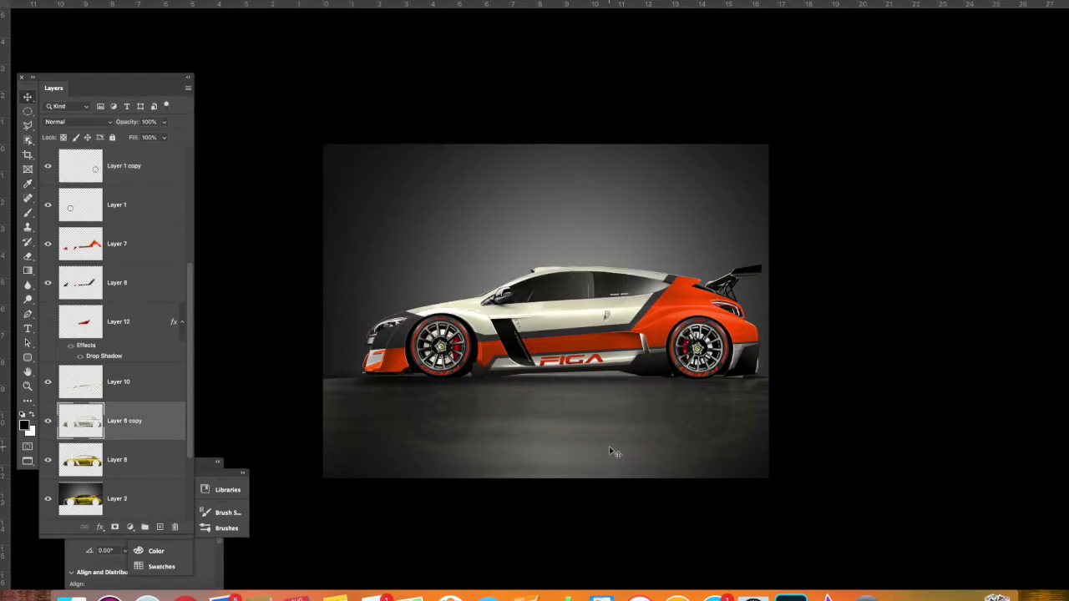
- Turn Layer 9's brake calipers teal (Hue -180) and add an Inner Shadow
ctrl+click(608, 446)
key(ctrl+u)
drag(285, 62, 248, 65)
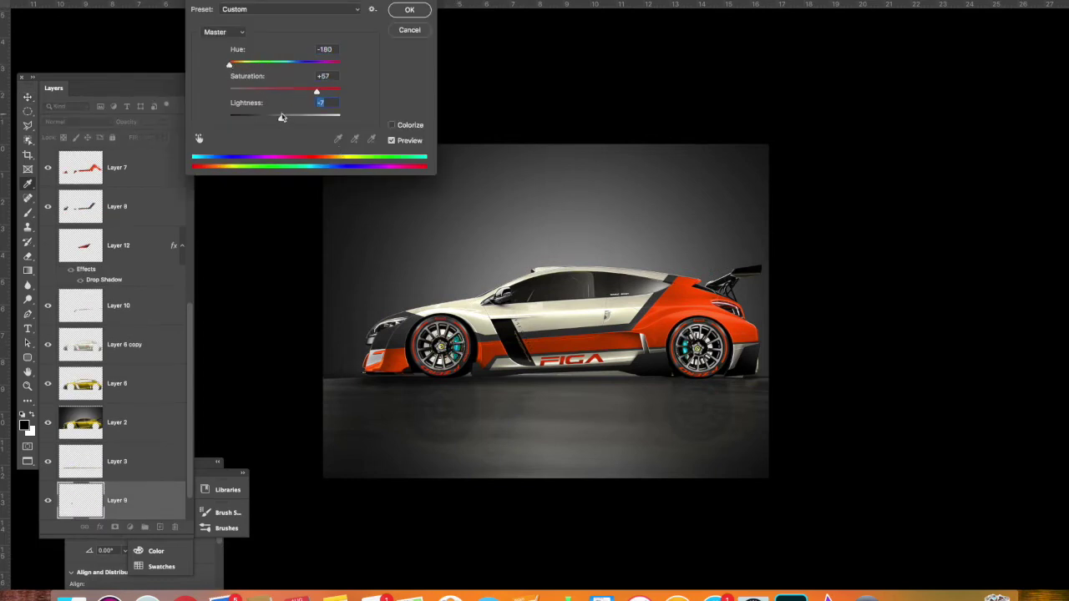
key(Return)
double_click(150, 500)
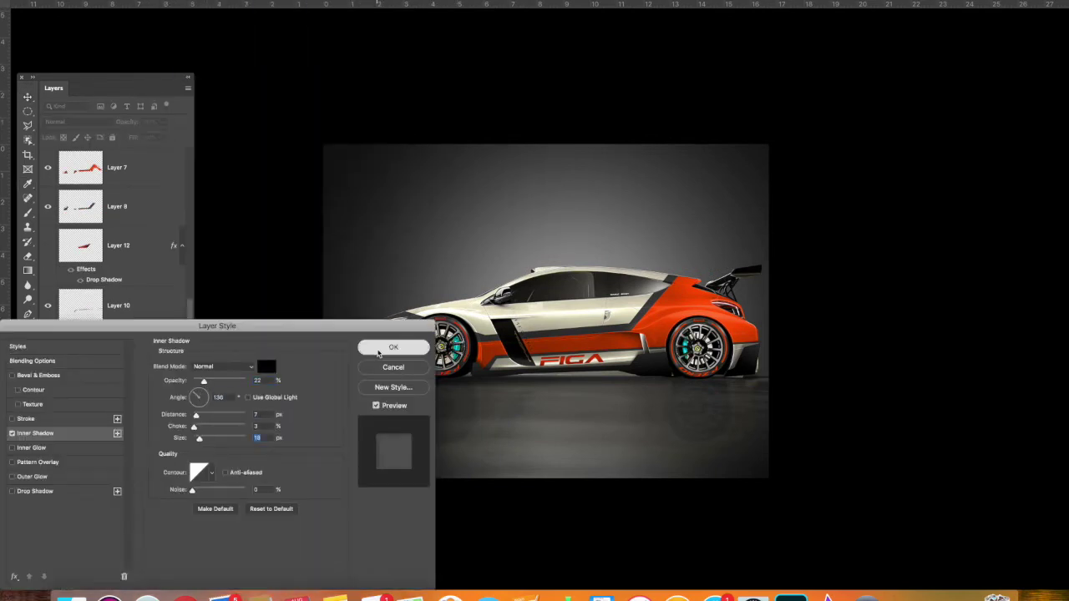
click(383, 346)
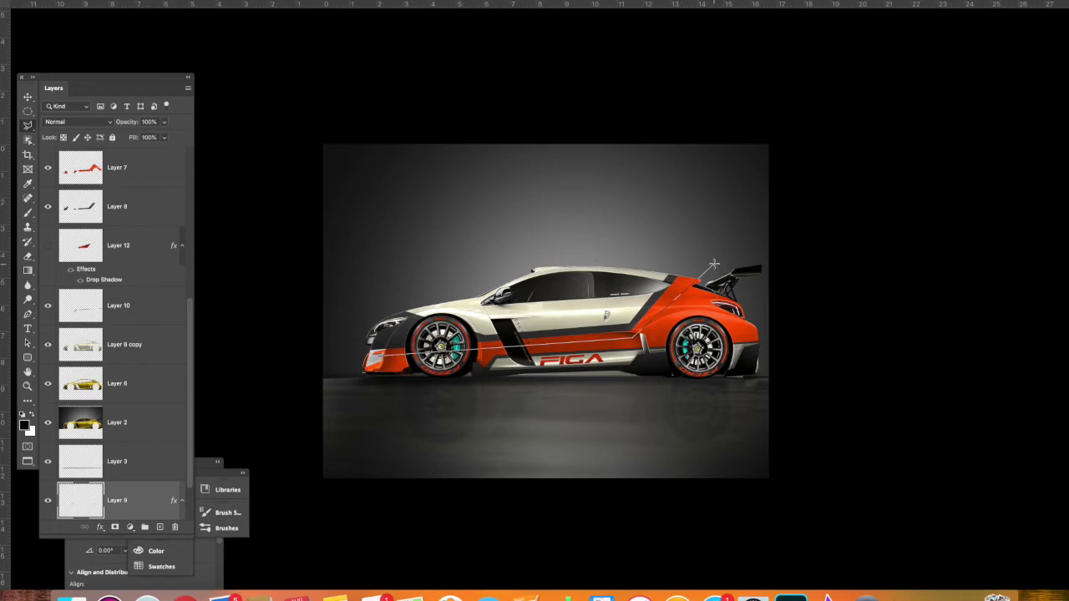
- Copy the stripe area to a new layer and shift its hue to 150
key(ctrl+j)
key(ctrl+u)
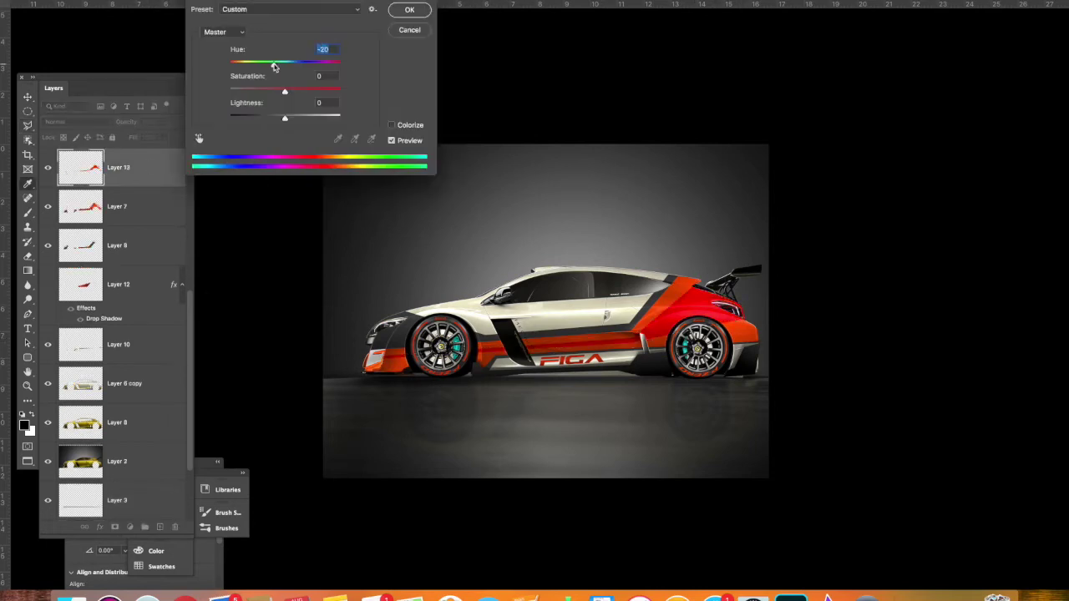
drag(285, 64, 316, 63)
text(150)
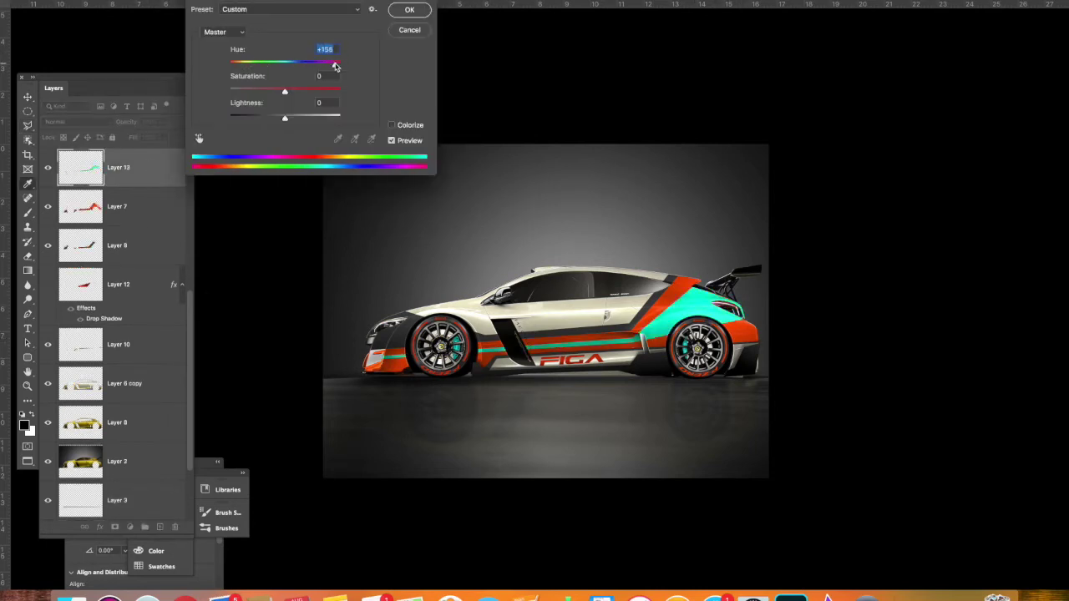
click(409, 9)
- Adjust the teal stripes' Levels, add an Inner Shadow to Layer 13, then hide it
key(ctrl+l)
click(370, 49)
click(334, 178)
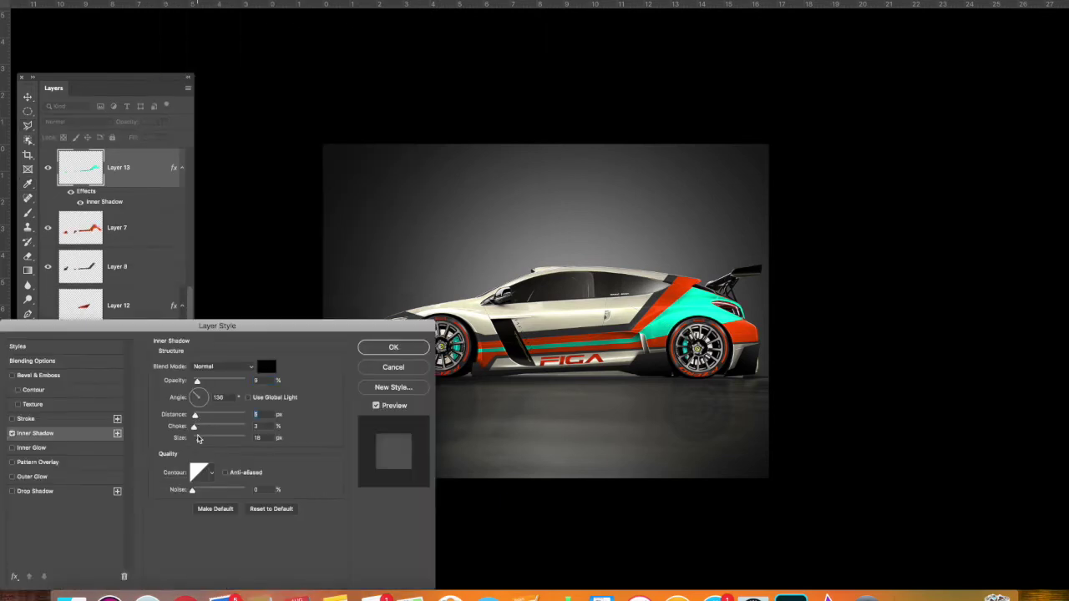
click(406, 346)
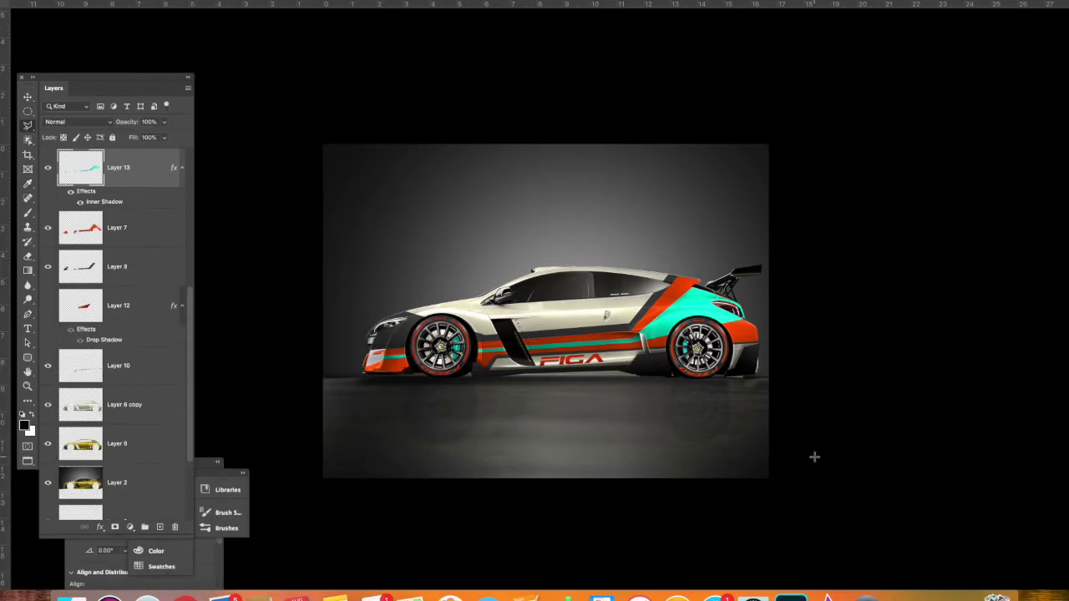
click(47, 167)
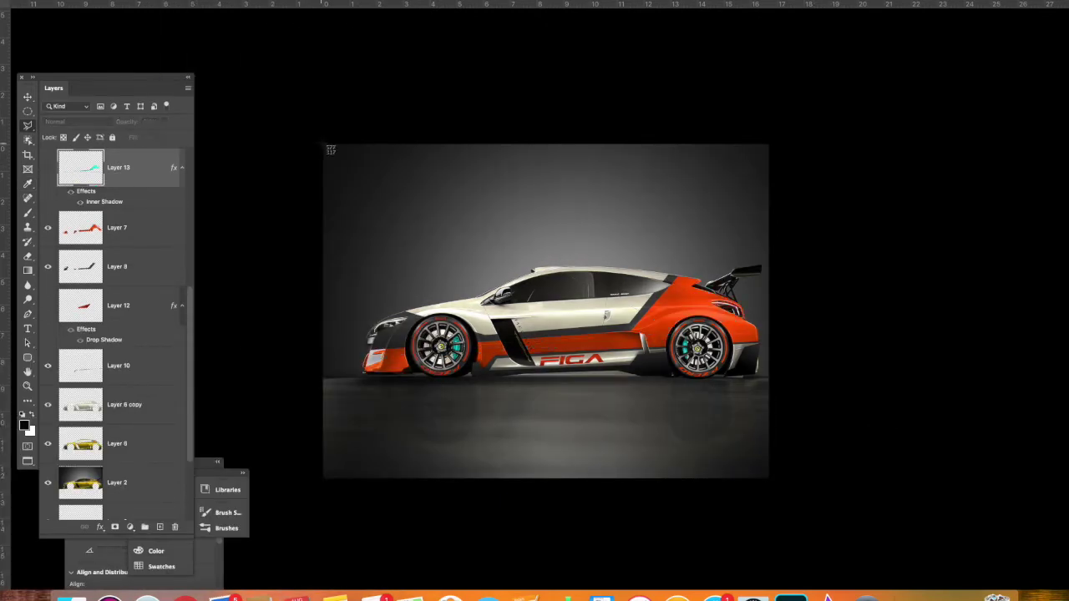
- Recolour the livery crimson red and shift the tyre ring's hue on its own layer
key(ctrl+shift+alt+e)
key(ctrl+u)
key(Return)
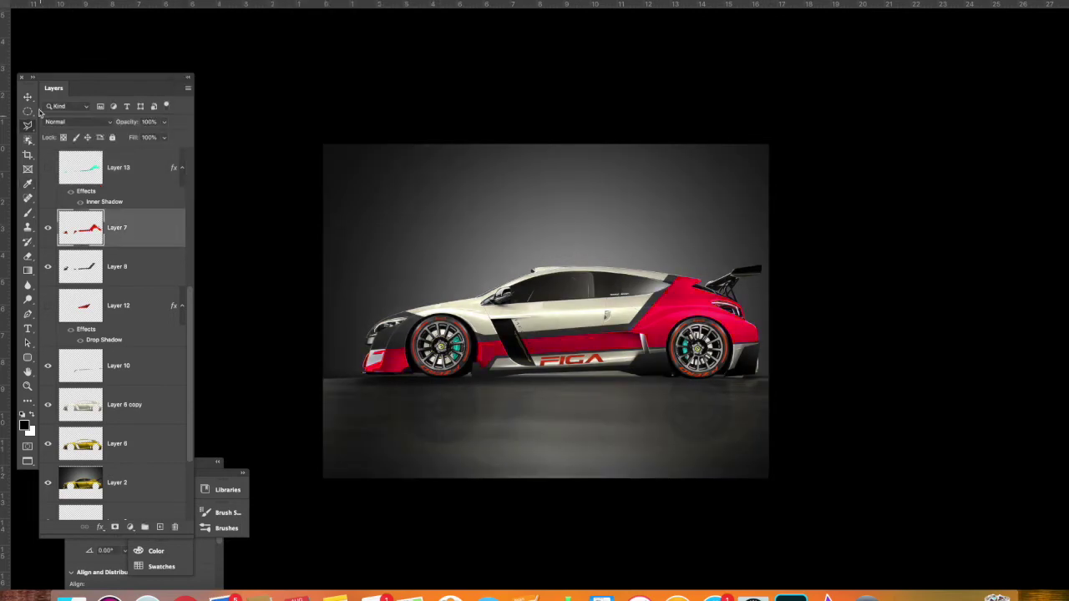
key(ctrl+u)
drag(271, 66, 269, 66)
key(Return)
- Duplicate the tyre ring layer and shift the copy to Hue -30
key(ctrl+j)
key(ctrl+u)
click(424, 11)
- Type the race number 25 and move it onto the car's side
key(t)
click(375, 204)
text(as)
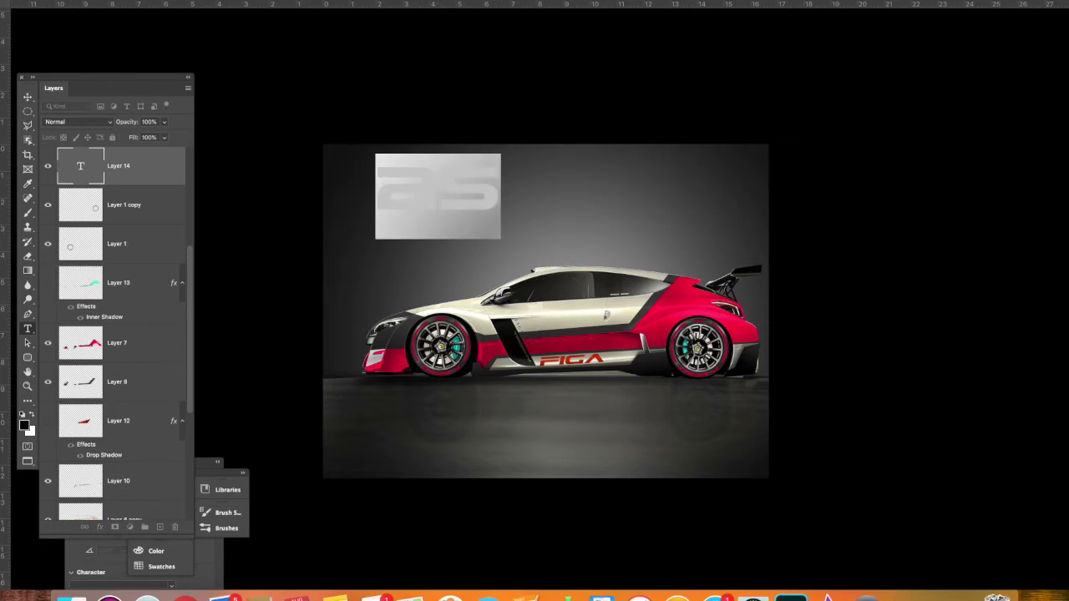
key(ctrl+Return)
drag(426, 205, 565, 334)
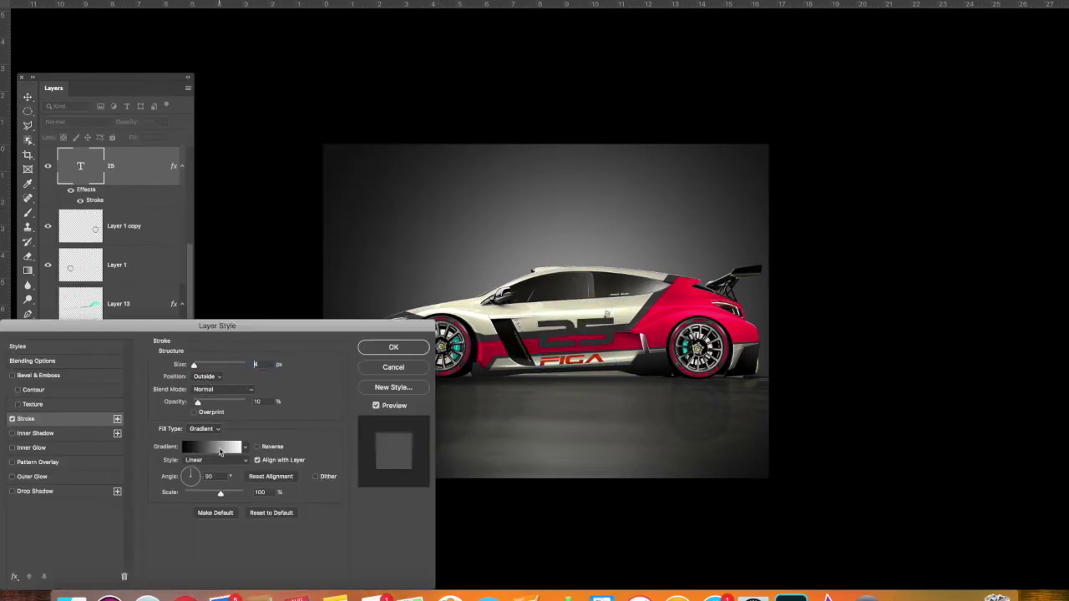
- Give the number 25 a Stroke outline layer style
click(181, 447)
click(258, 303)
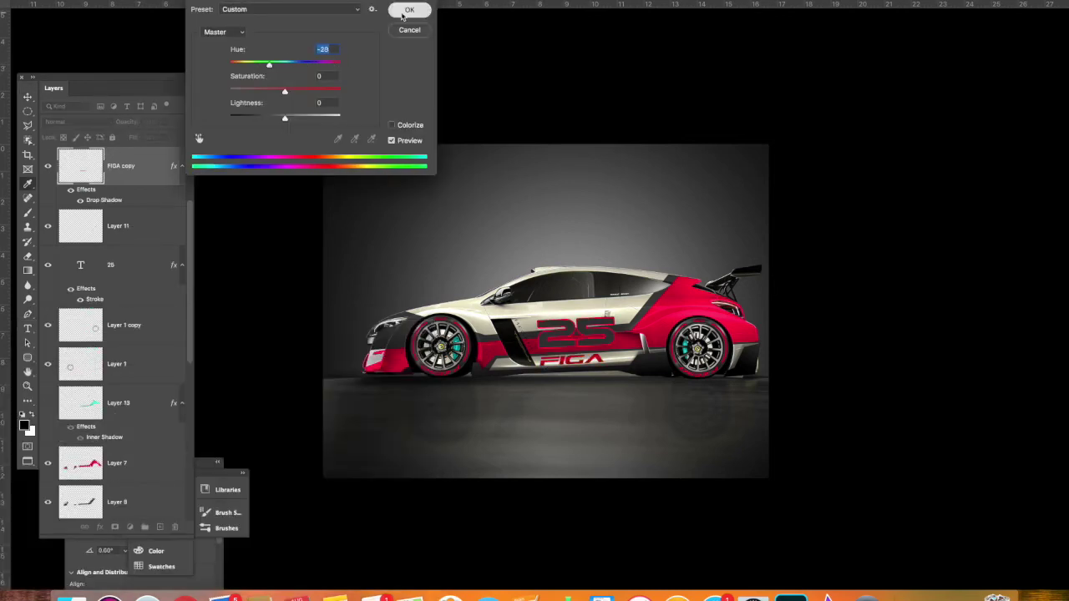
click(408, 10)
- Rasterize the 25, load it as a selection, duplicate it, and clear the selection
key(ctrl+j)
key(Return)
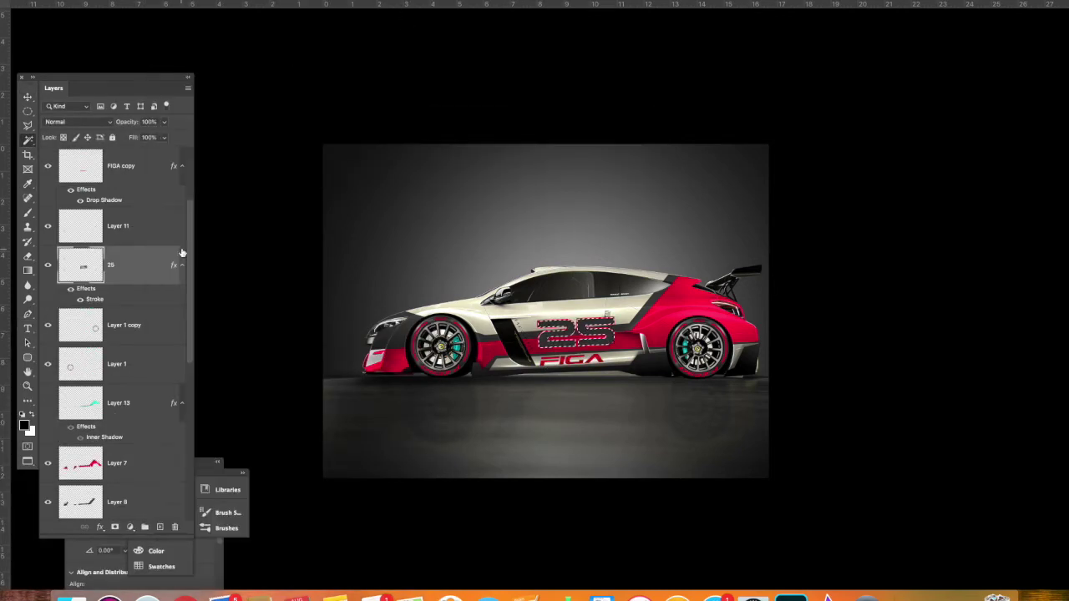
key(ctrl+j)
key(m)
right_click(697, 342)
click(719, 349)
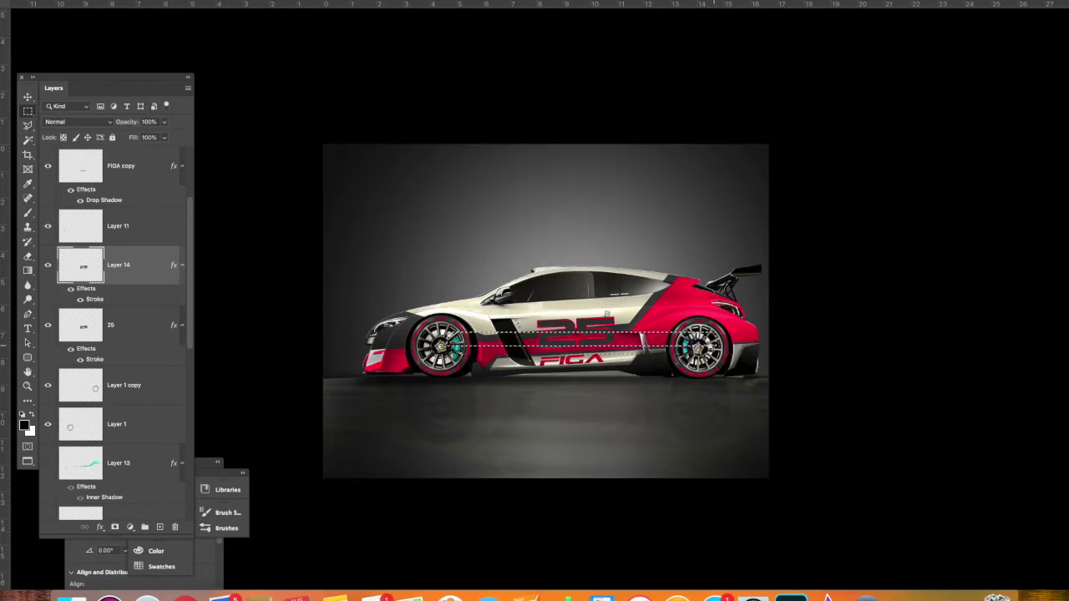
- Skew the 25 by -2.4°, colour it light grey, and copy the front stripe to a new layer
key(ctrl+t)
drag(767, 343, 766, 331)
key(Return)
key(ctrl+u)
click(400, 12)
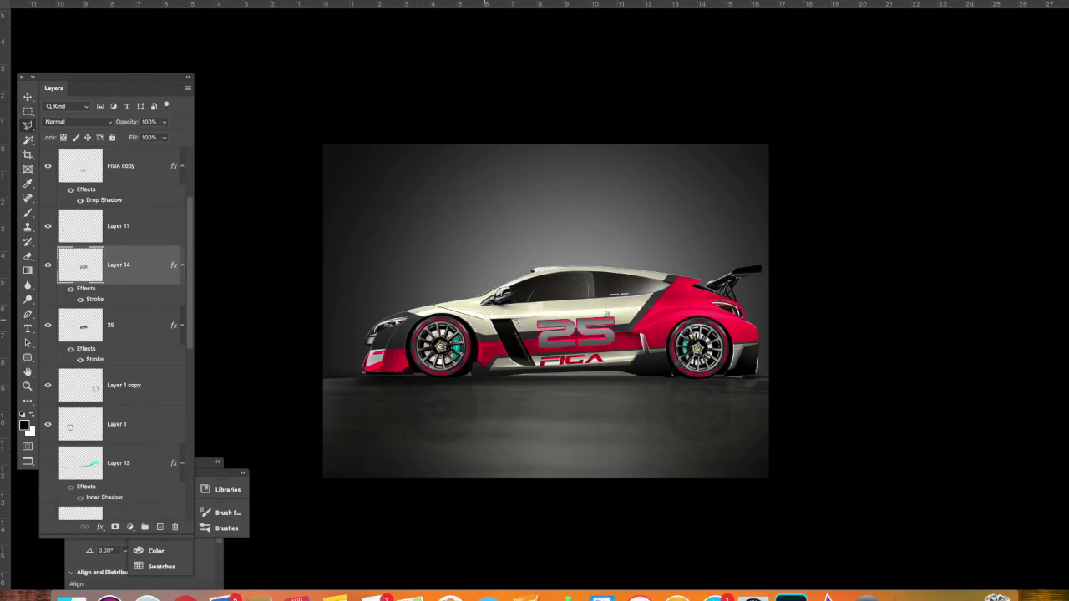
key(ctrl+j)
key(ctrl+u)
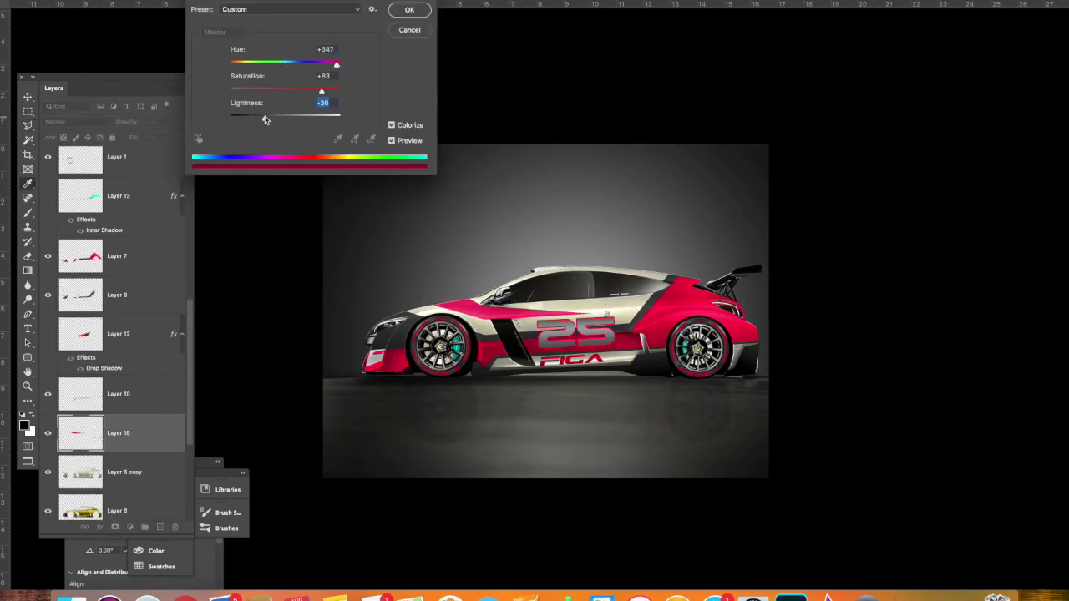
- Colorize the front stripe red, recolour lassoed Layer 16, and hide the red livery layer
key(Return)
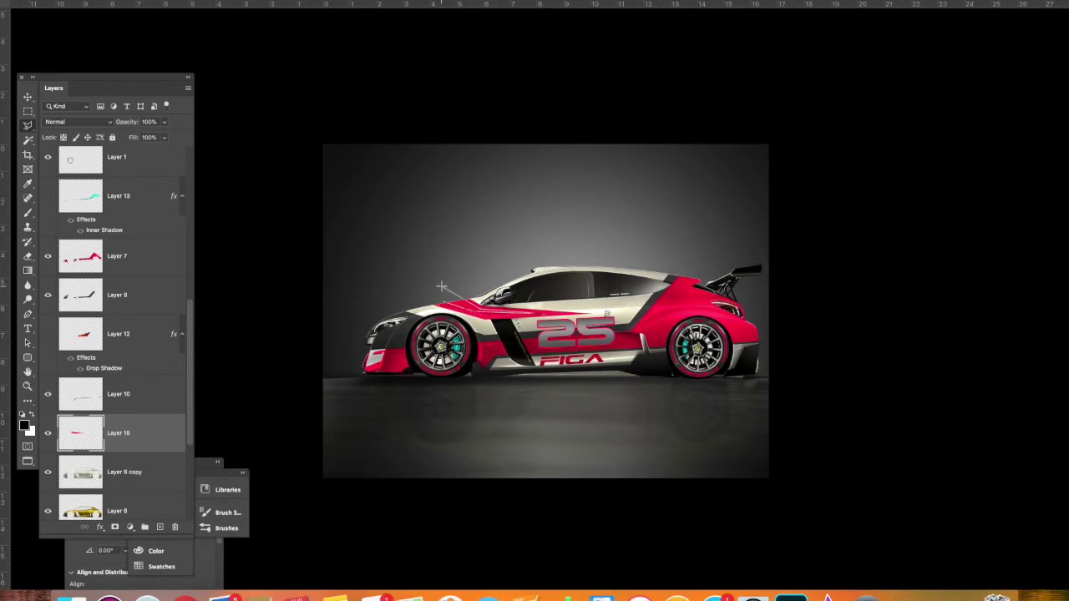
double_click(441, 287)
key(ctrl+j)
key(ctrl+u)
key(Return)
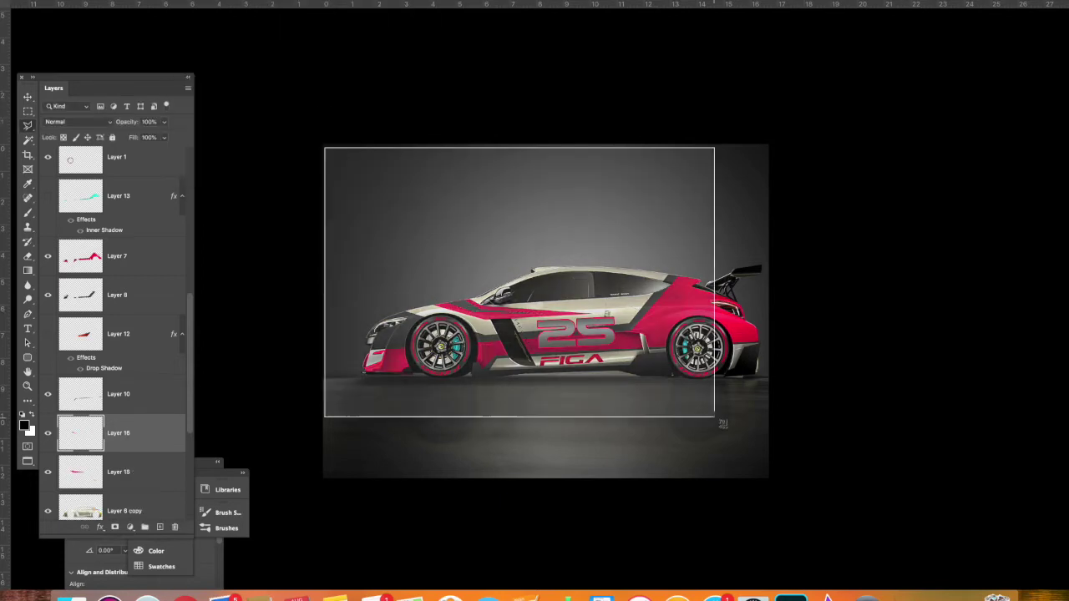
click(48, 258)
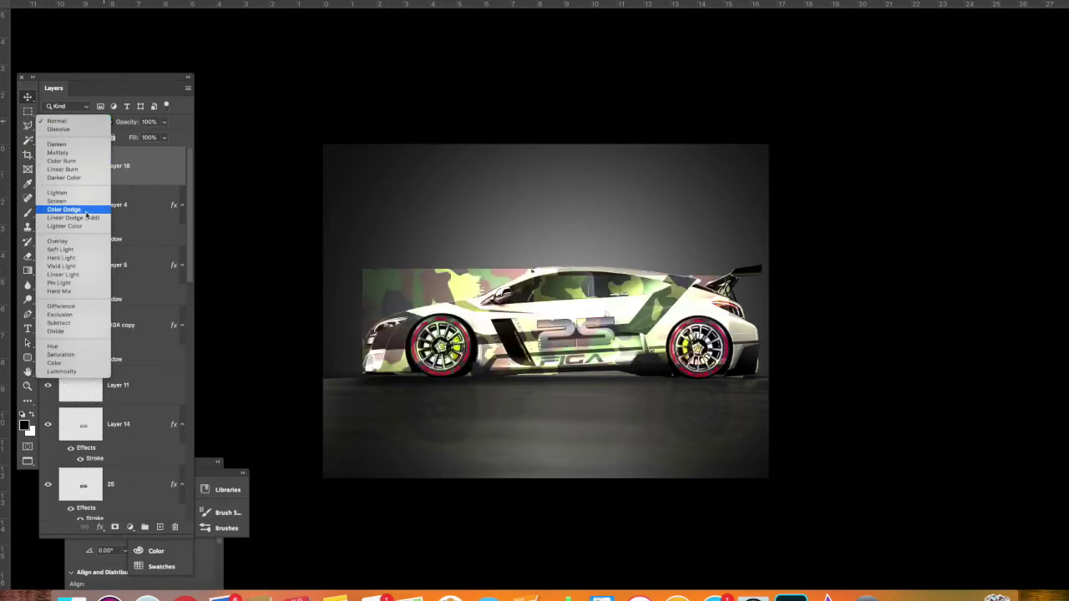
- Move FIGA copy and Layer 14 to the top and try Difference and Multiply on the camo layer
click(60, 305)
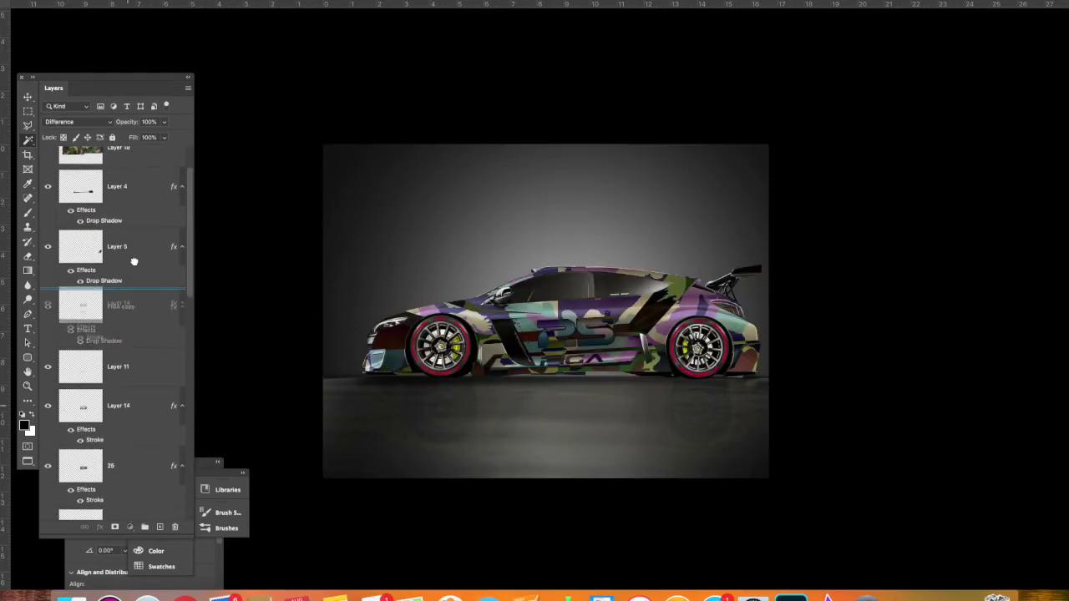
drag(122, 364, 139, 167)
scroll(117, 334, down, 5)
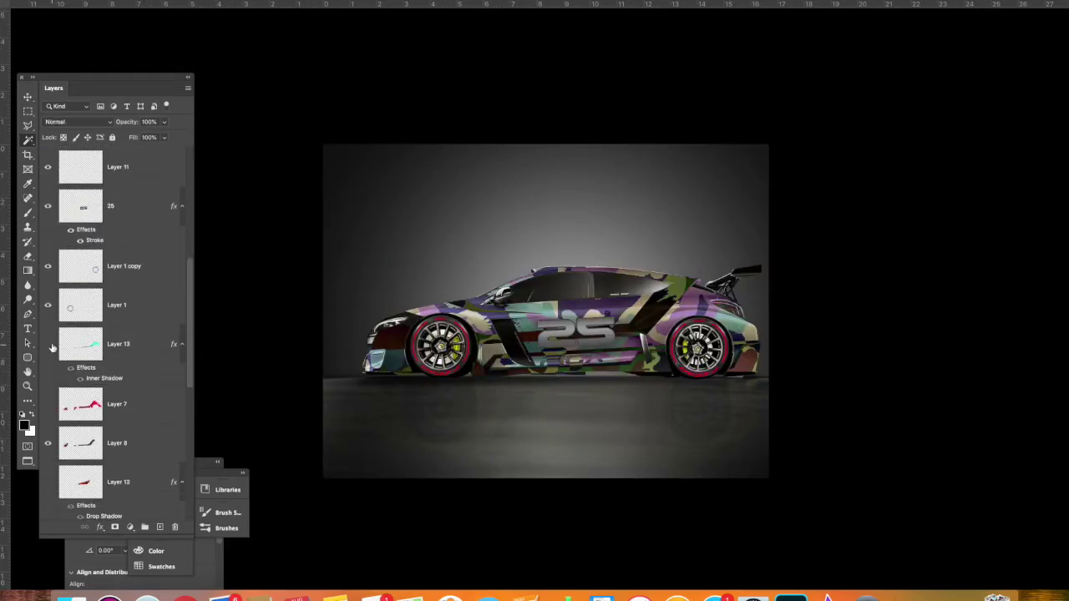
drag(47, 344, 51, 404)
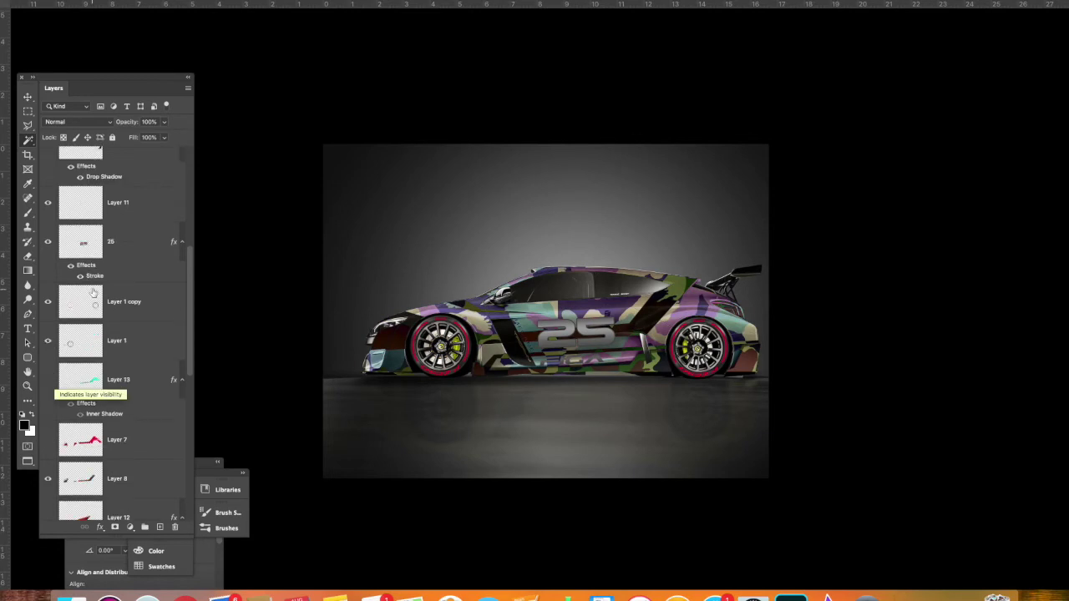
click(118, 286)
click(77, 121)
- Move Layer 7 up the stack and give Layer 19 a Levels adjustment and an Inner Shadow
click(75, 10)
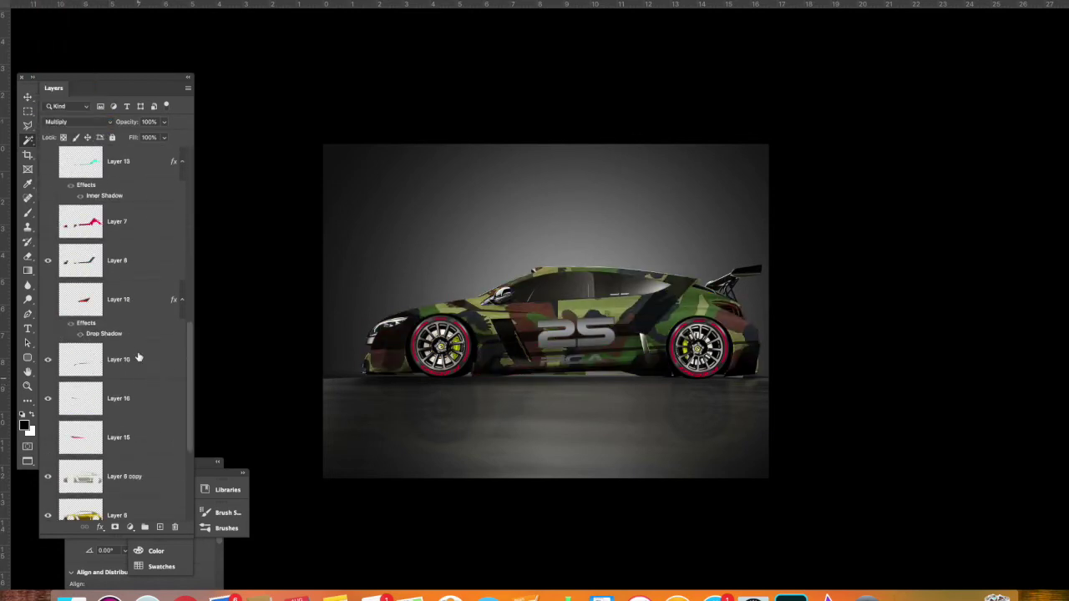
mouse_move(81, 451)
mouse_down()
mouse_move(128, 237)
mouse_move(116, 294)
mouse_up()
click(125, 325)
key(ctrl+u)
click(405, 13)
key(ctrl+l)
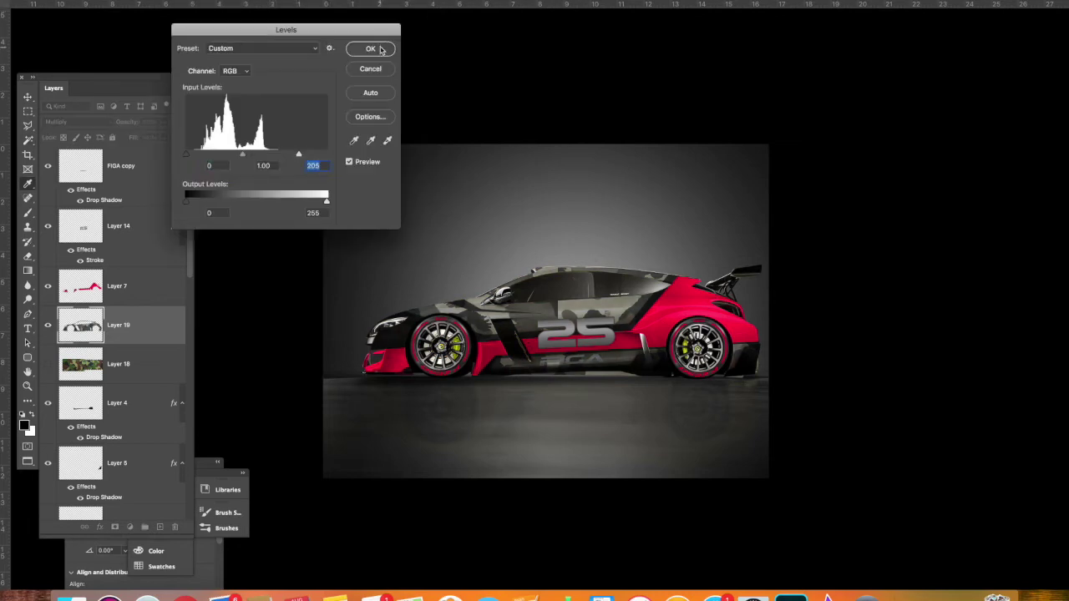
click(379, 50)
key(Return)
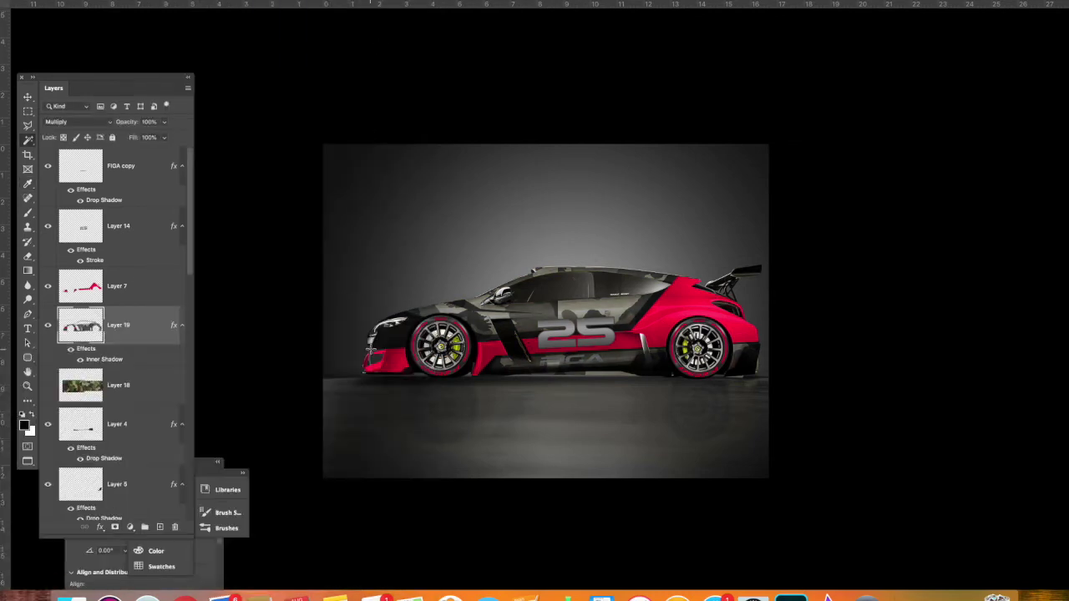
- Set Layer 19's blend mode to Color after trying Multiply
click(77, 122)
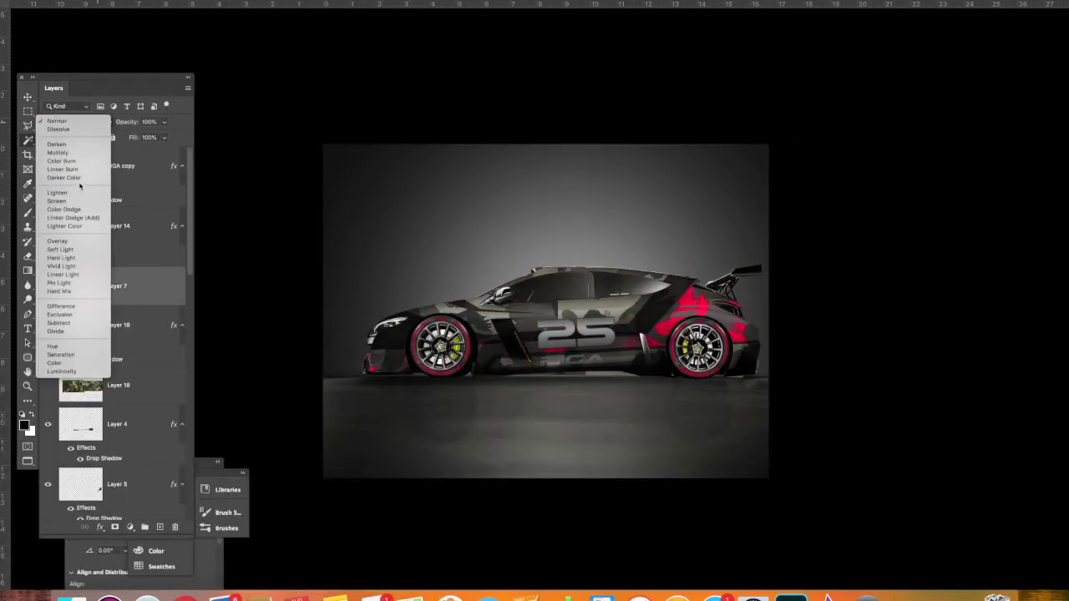
click(58, 153)
click(75, 121)
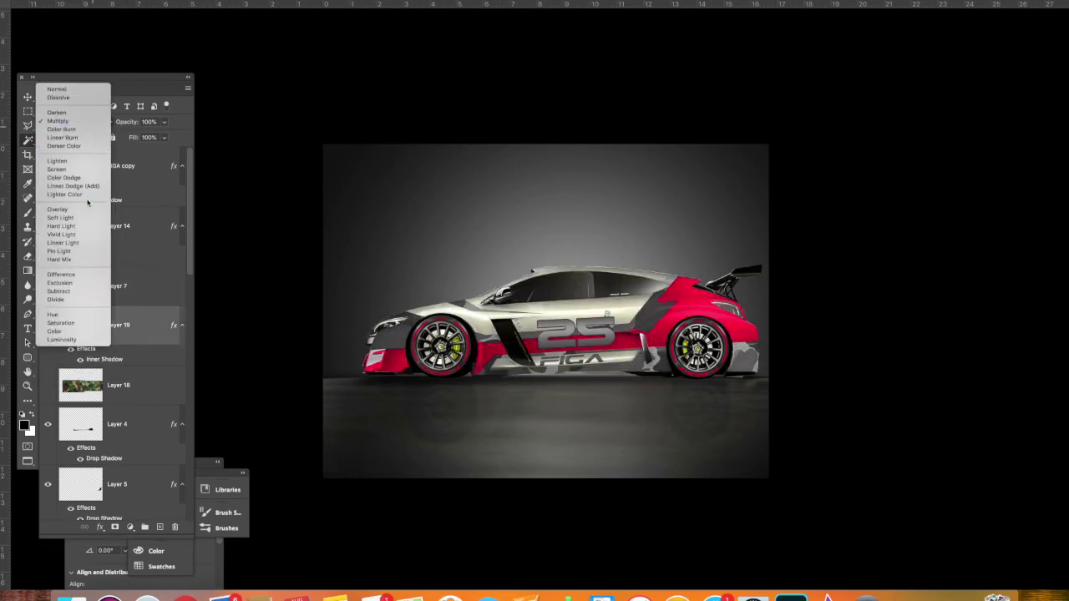
click(84, 331)
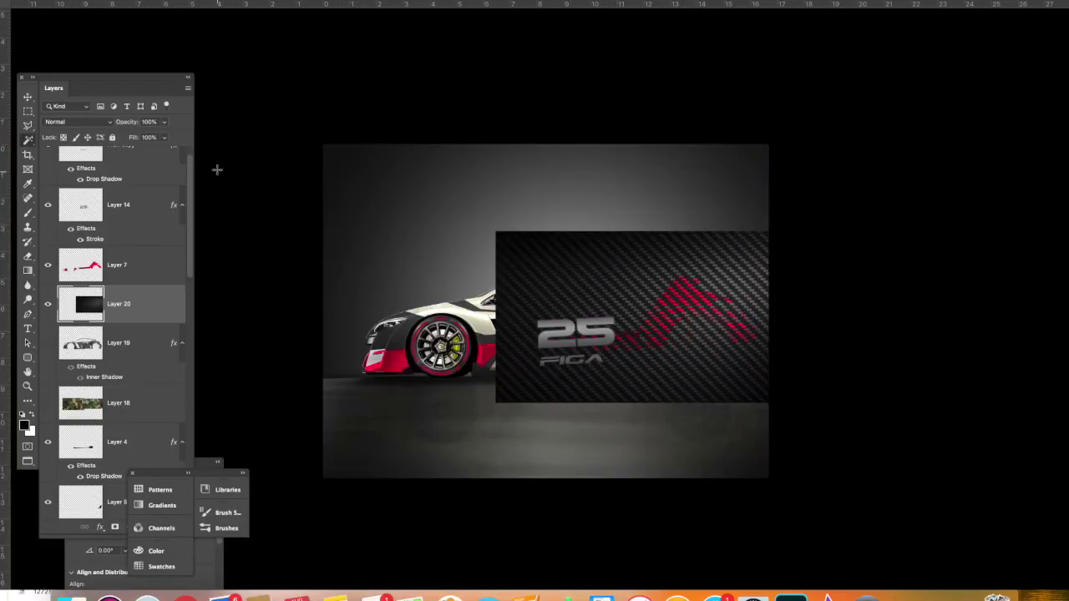
- Blend the carbon texture in Exclusion mode and move it up over the car
click(77, 122)
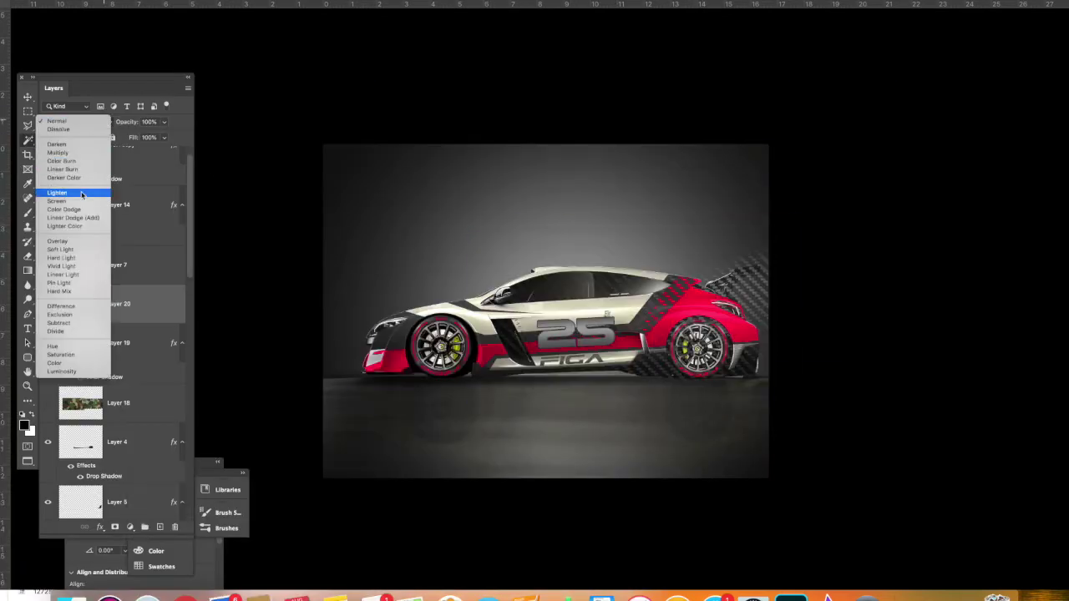
click(59, 314)
key(v)
drag(632, 318, 575, 243)
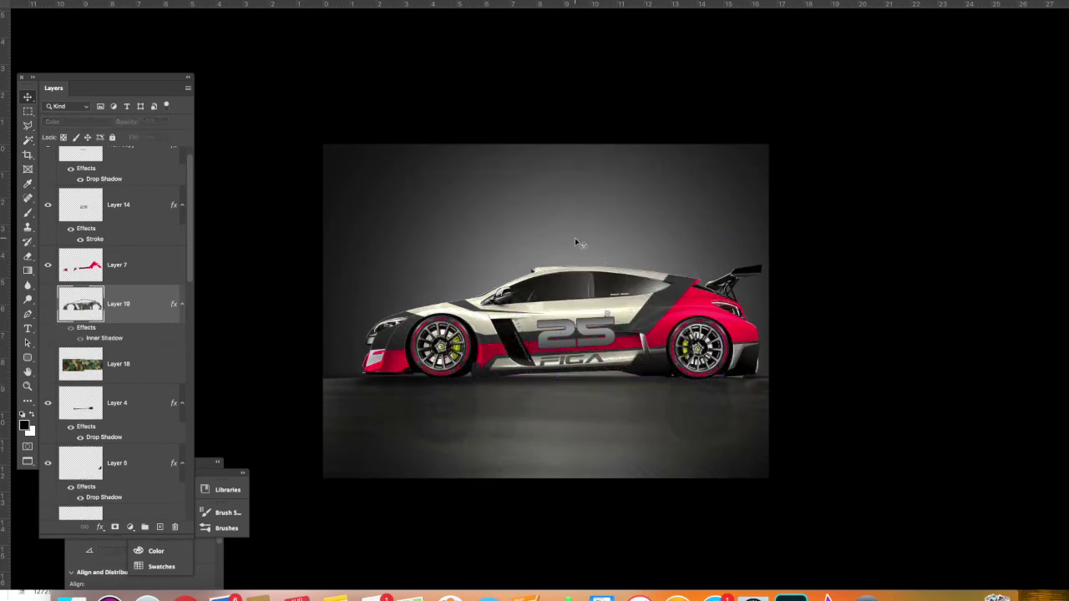
- Shift Layer 7's red livery to green at Hue +89, Saturation +69, Lightness -54
key(ctrl+u)
drag(285, 63, 319, 62)
drag(285, 116, 263, 118)
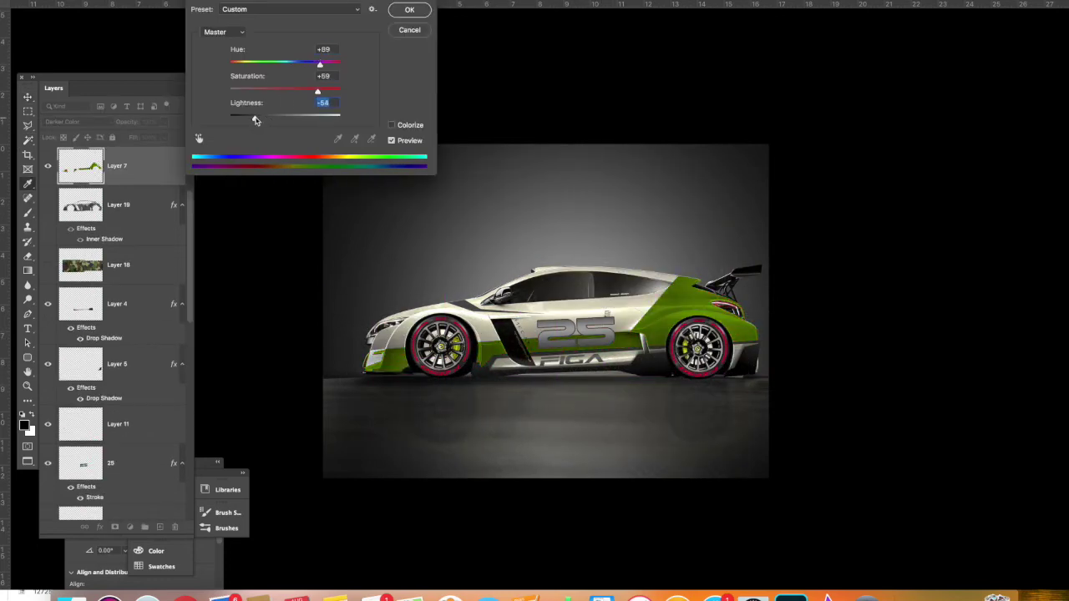
- Confirm the green livery and shift the Layer 1 wheel rim hue to green
key(Return)
scroll(117, 376, down, 2)
click(117, 499)
key(ctrl+u)
drag(285, 63, 278, 65)
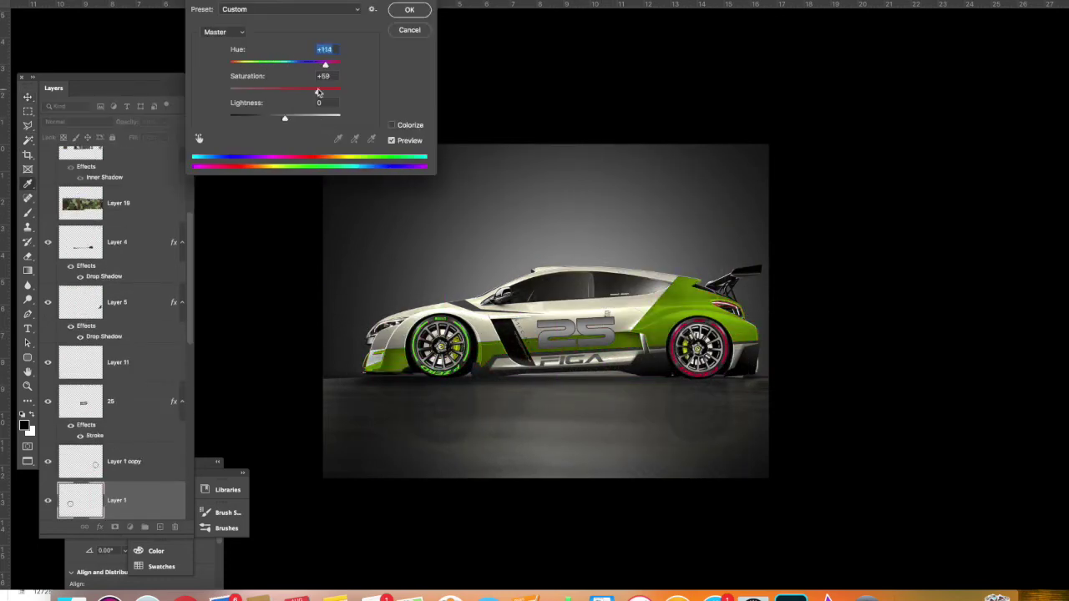
key(Escape)
click(117, 461)
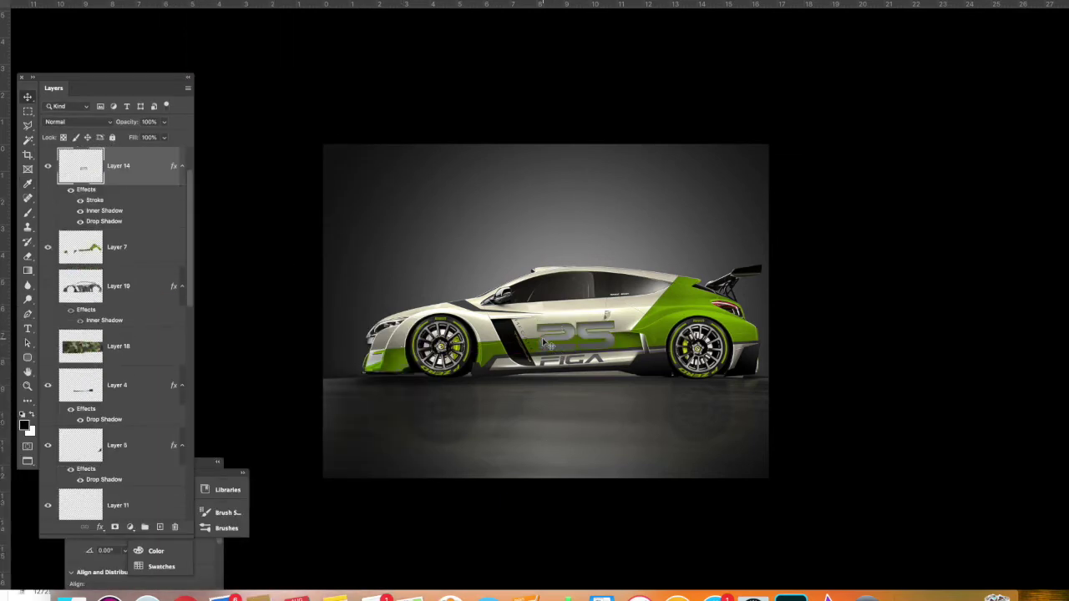
- Brighten the number 25 with Levels, make it cyan, and apply the new cyan stripe colour
key(ctrl+l)
drag(326, 155, 279, 154)
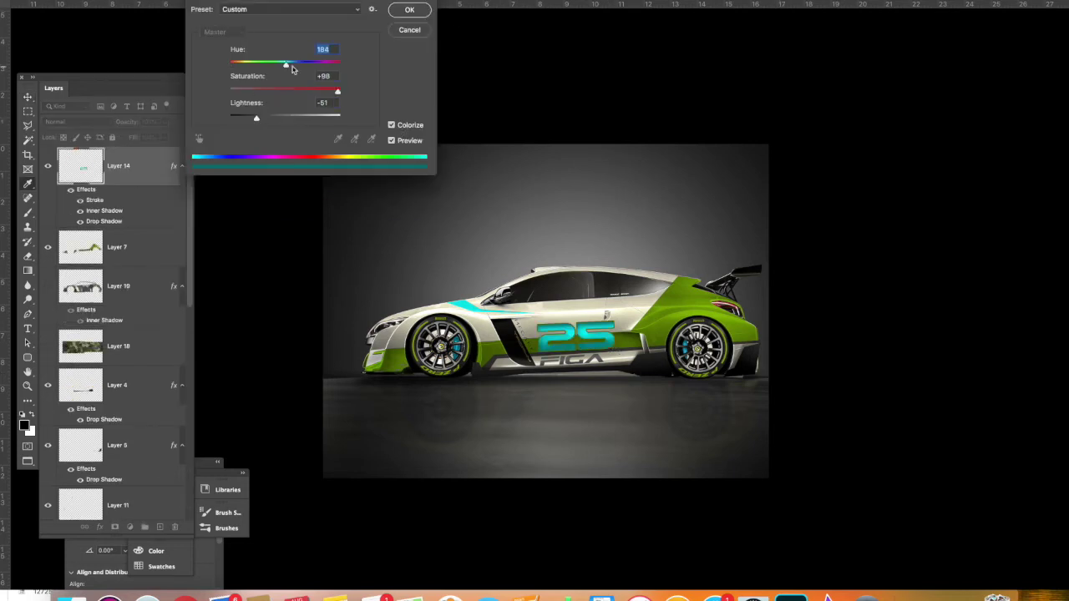
key(Return)
key(l)
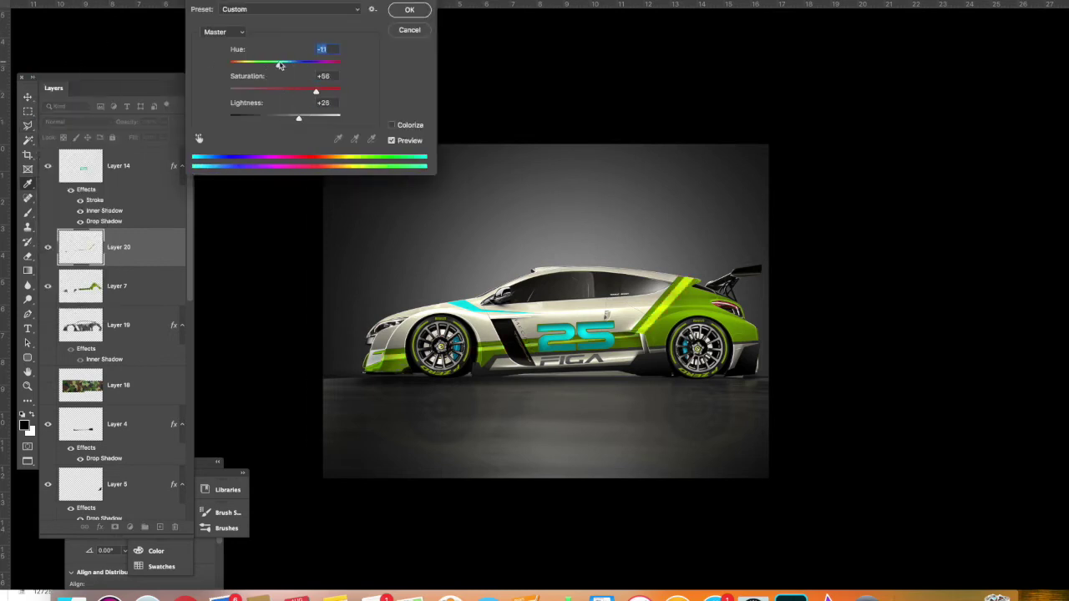
key(Return)
key(alt+bracketright)
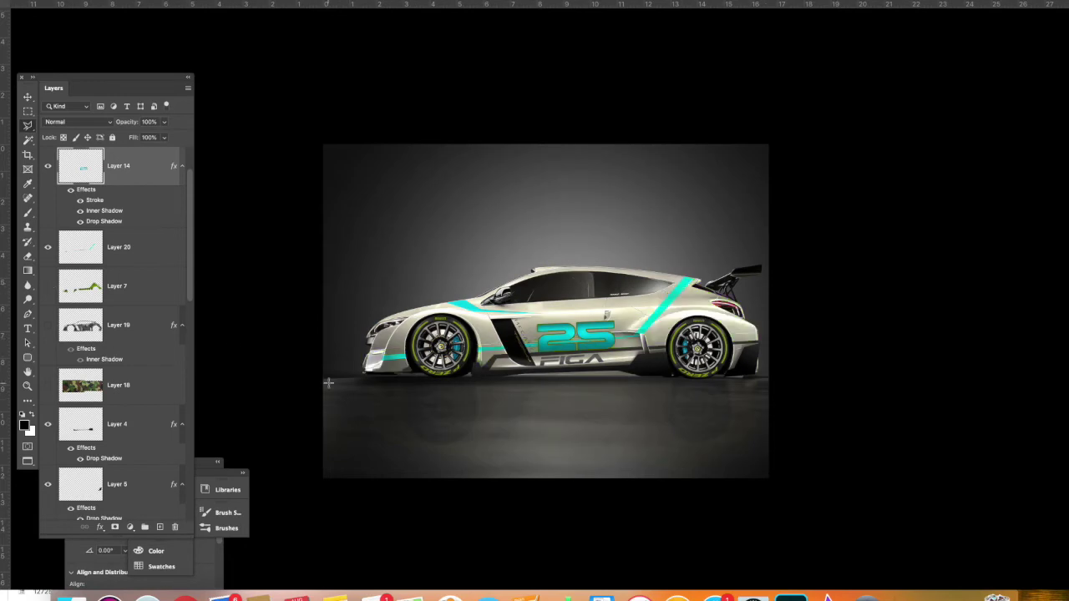
scroll(53, 437, down, 10)
- Move the gold tint layer up and blend it in Hue mode
mouse_move(80, 382)
mouse_down()
mouse_move(96, 137)
mouse_move(96, 154)
mouse_up()
click(77, 122)
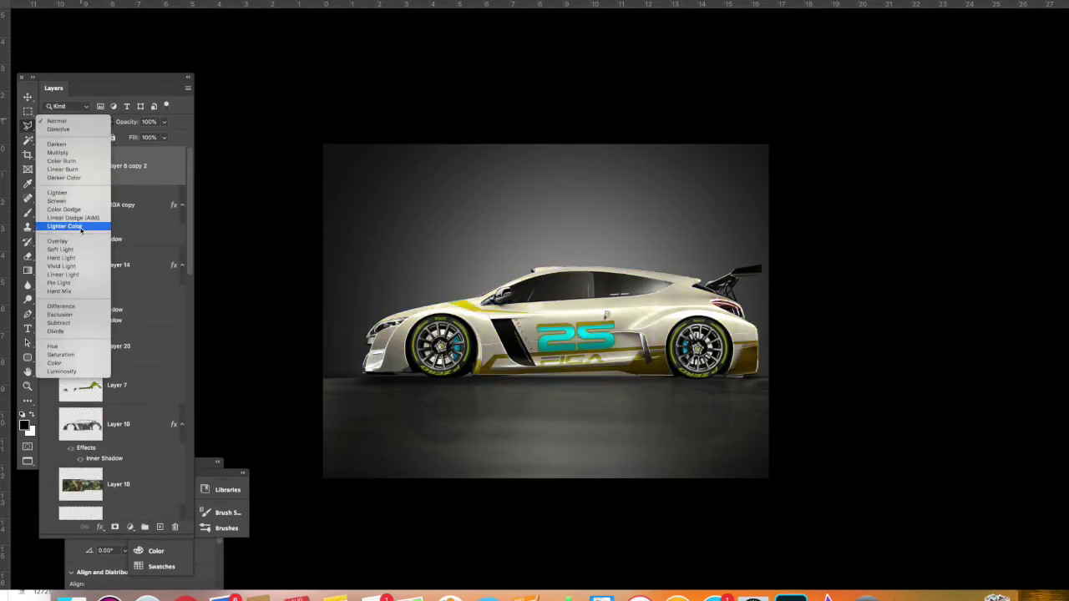
click(53, 345)
scroll(117, 334, down, 10)
- Shift the hue of the front and rear wheel rim layers with Hue/Saturation
click(125, 500)
key(ctrl+u)
mouse_move(284, 64)
mouse_down()
mouse_move(270, 67)
mouse_move(281, 67)
mouse_up()
click(409, 9)
click(124, 461)
key(ctrl+u)
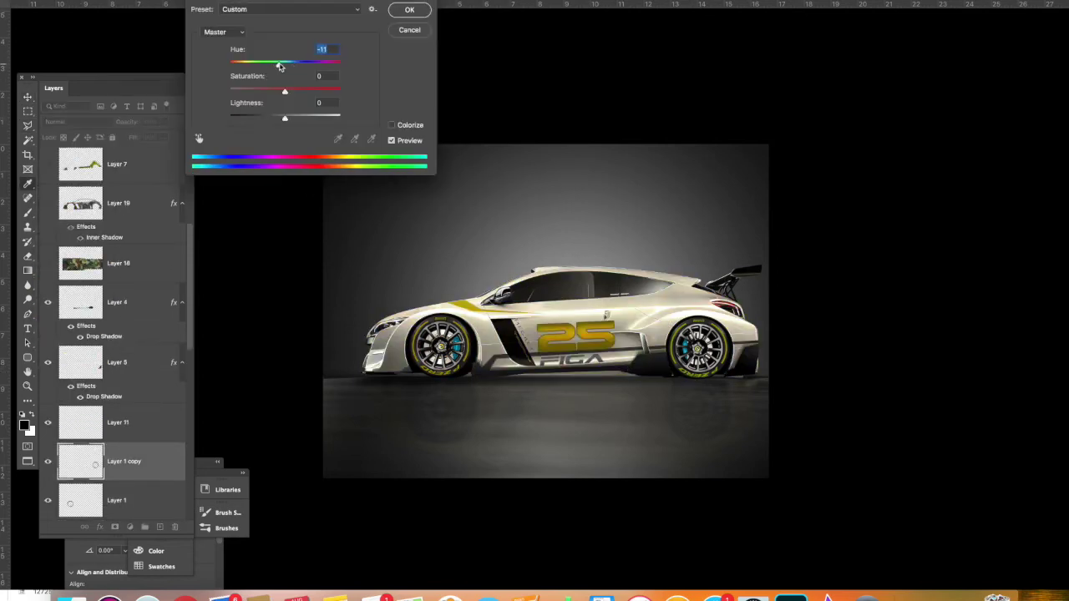
key(Tab)
key(Return)
- Show the camo layer and try Screen and another blend mode on it
key(alt+period)
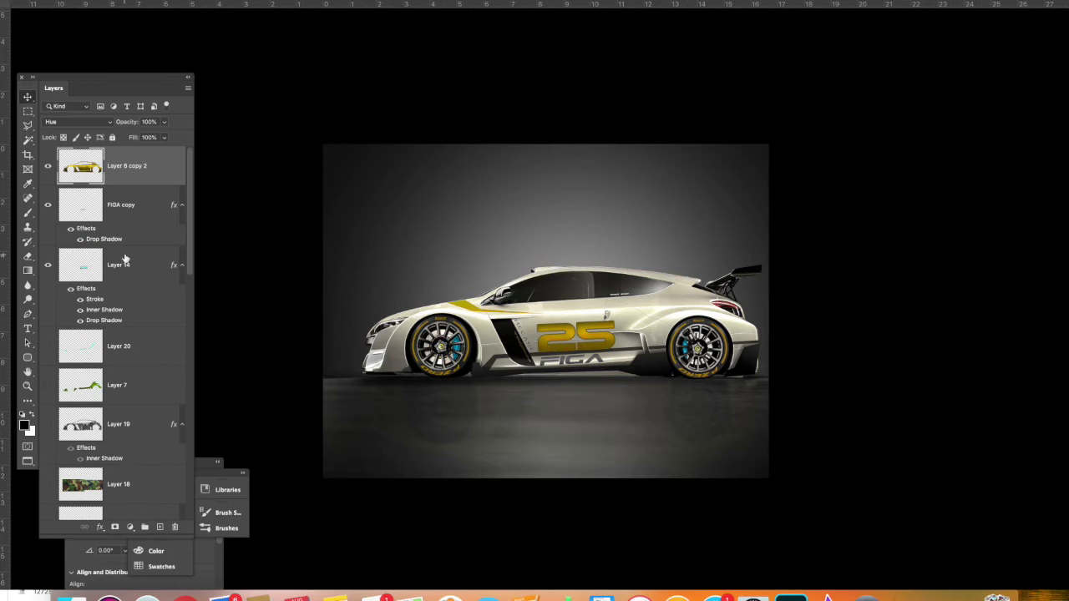
scroll(117, 334, down, 3)
click(48, 405)
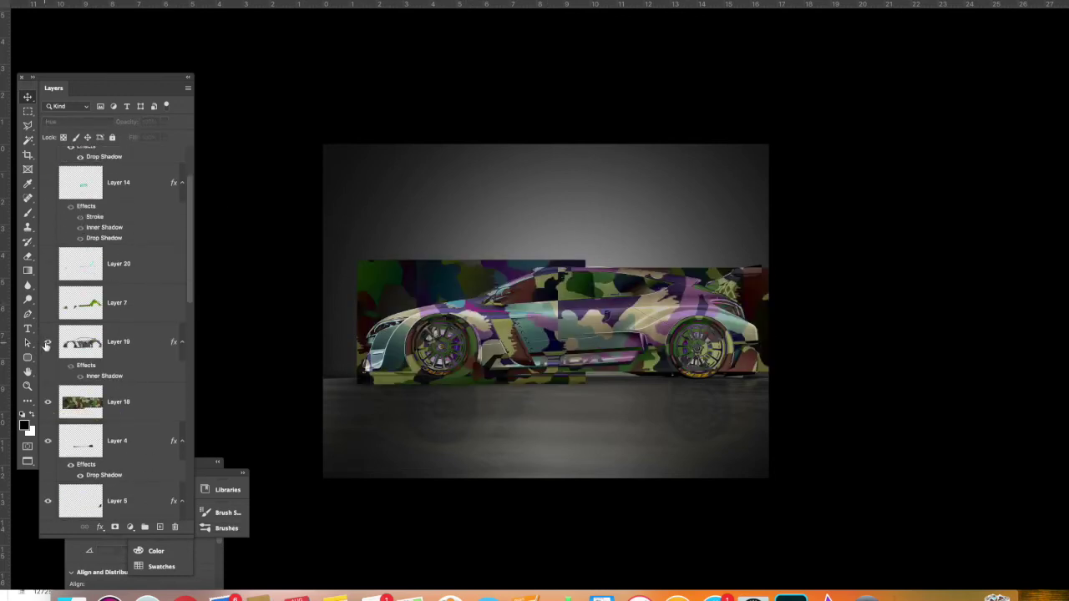
click(134, 341)
click(71, 122)
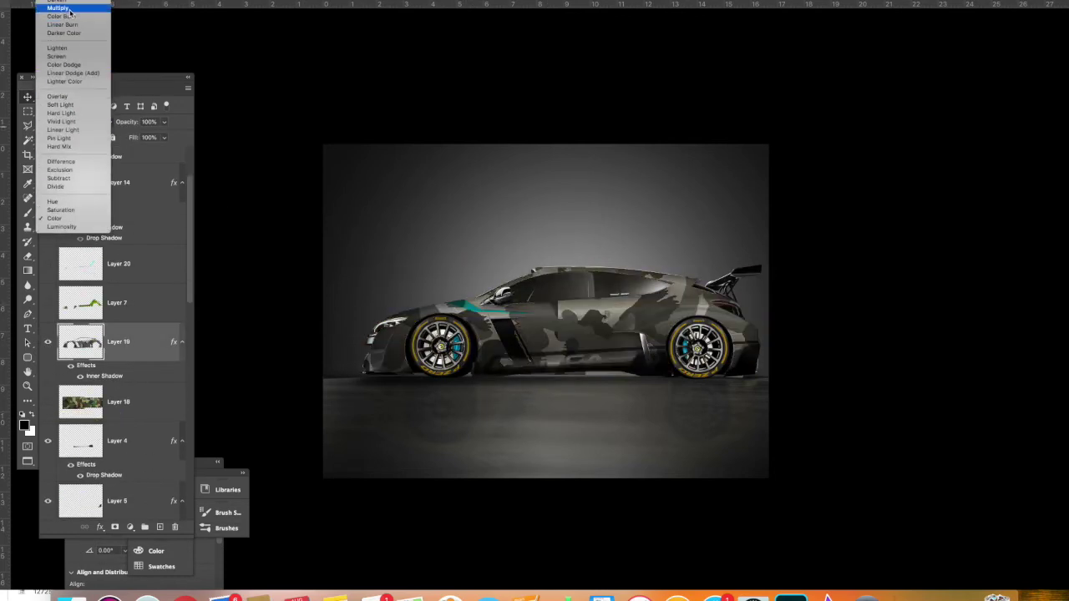
click(69, 58)
click(76, 122)
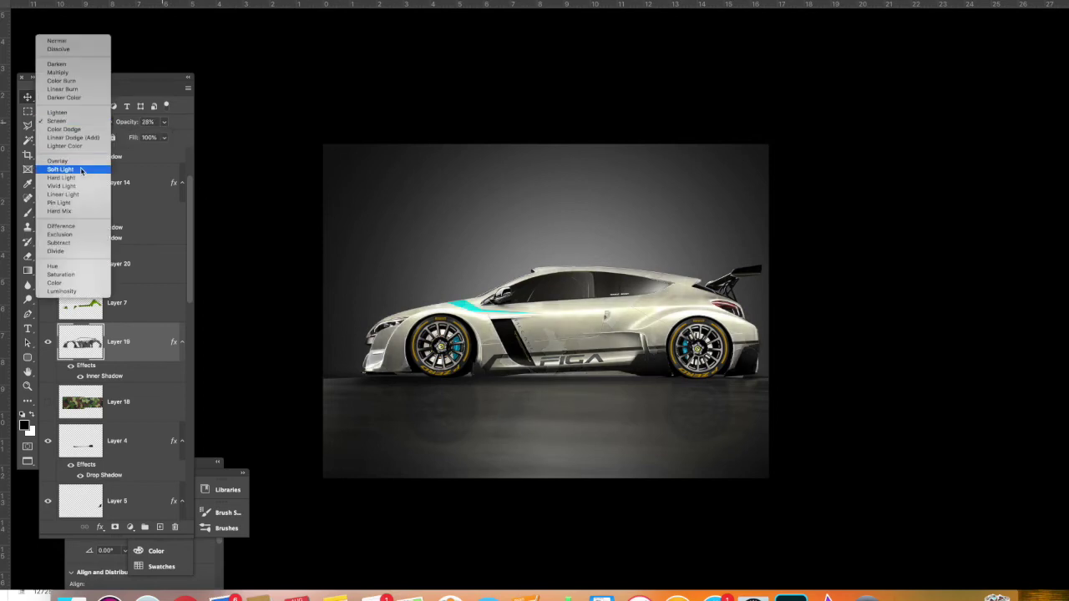
click(72, 227)
- Tint the car body colour layer pink and blend it in Saturation mode
click(652, 437)
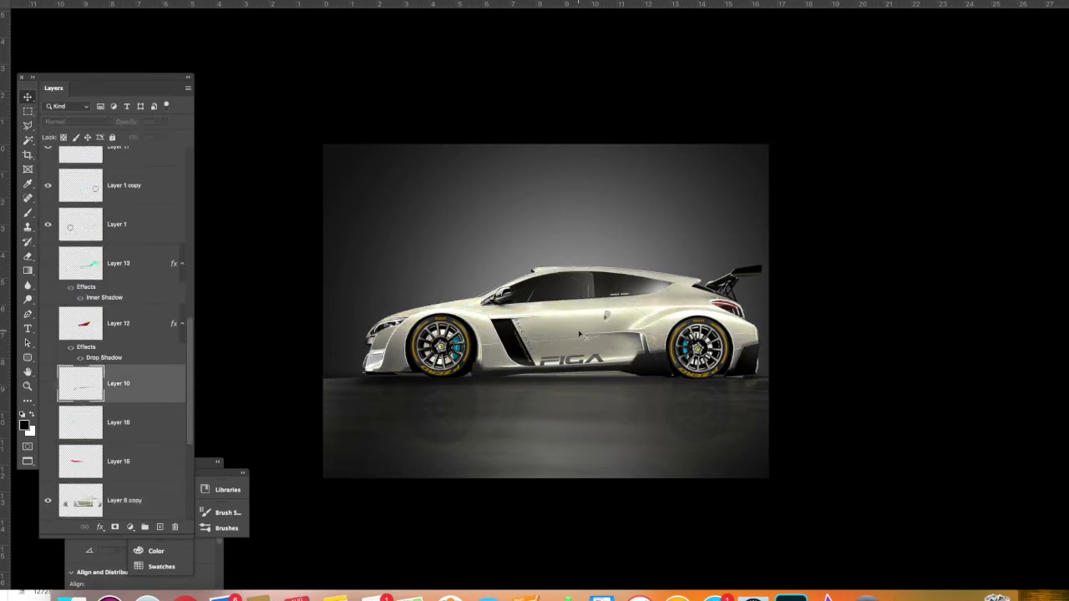
click(123, 501)
key(ctrl+u)
mouse_move(284, 116)
mouse_down()
mouse_move(255, 118)
mouse_move(286, 117)
mouse_up()
drag(229, 63, 331, 64)
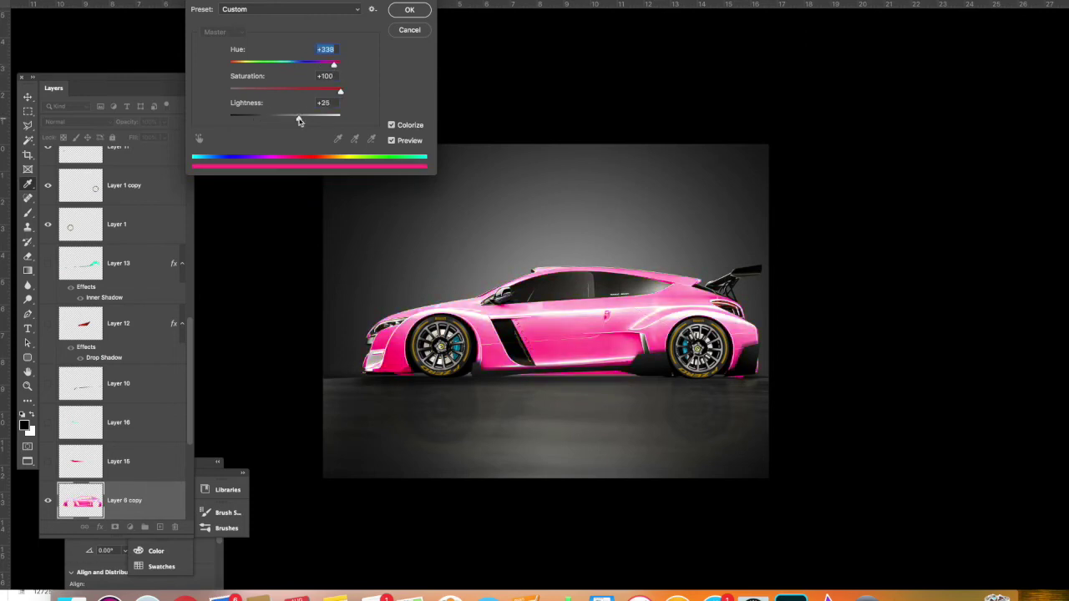
drag(286, 117, 305, 117)
key(Return)
click(75, 121)
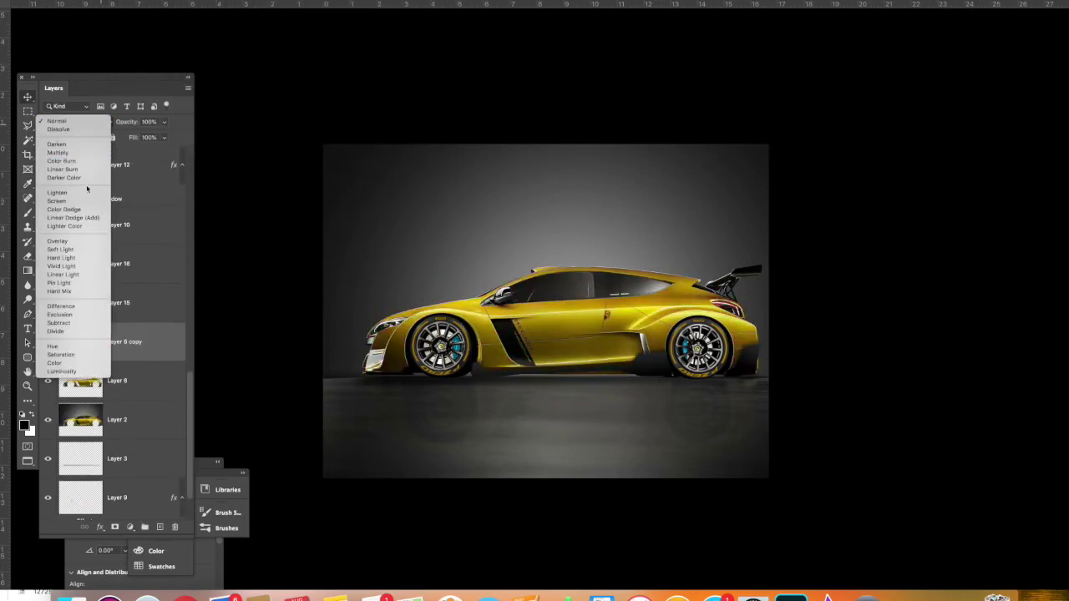
click(60, 354)
- Recolour the striped layer red with Hue/Saturation
key(ctrl+u)
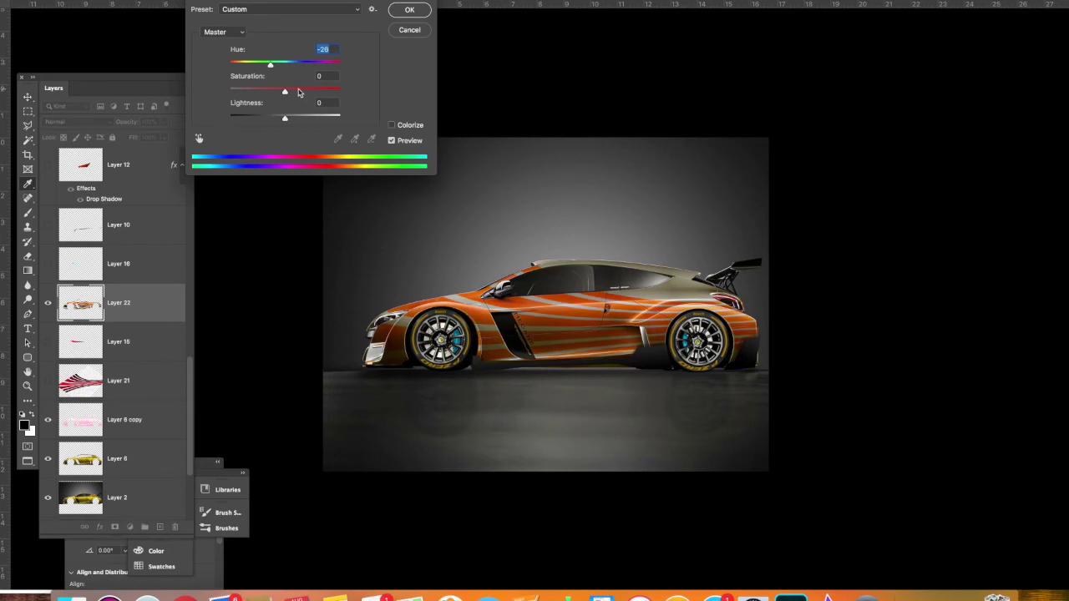
drag(273, 117, 293, 118)
drag(270, 64, 259, 64)
mouse_move(308, 91)
mouse_down()
mouse_move(320, 91)
mouse_move(229, 91)
mouse_up()
key(Return)
- Desaturate and darken the body to dark grey and show the teal stripe layer
key(ctrl+u)
drag(284, 117, 252, 120)
key(Return)
scroll(84, 334, up, 5)
click(47, 397)
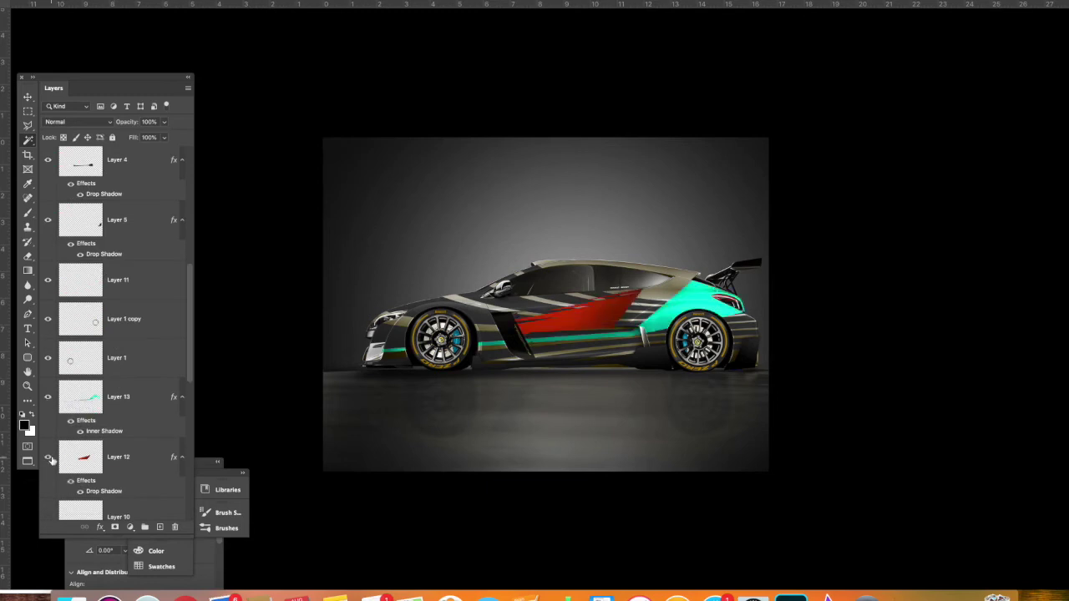
- Hide the red stripe layer and shift the Layer 7 livery hue to yellow
click(48, 457)
scroll(84, 334, up, 3)
click(47, 235)
click(126, 234)
key(ctrl+u)
drag(284, 64, 277, 64)
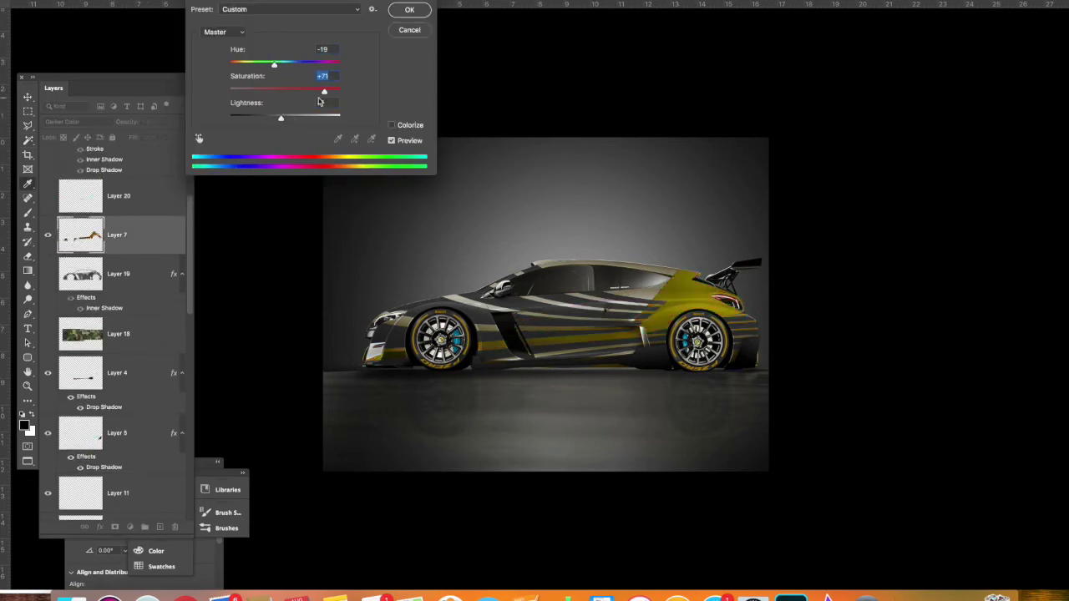
key(Return)
- Nudge the rear wheel rim's hue and apply a Hue/Saturation change to Layer 9
click(125, 492)
key(ctrl+u)
key(Escape)
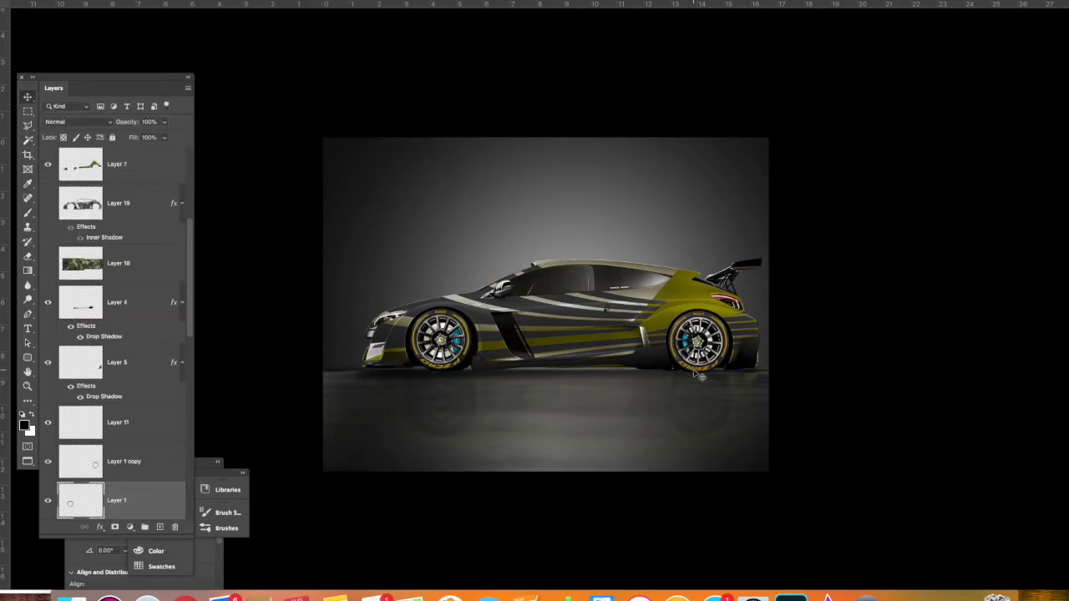
click(126, 461)
key(ctrl+u)
drag(284, 64, 287, 64)
key(Return)
key(ctrl+u)
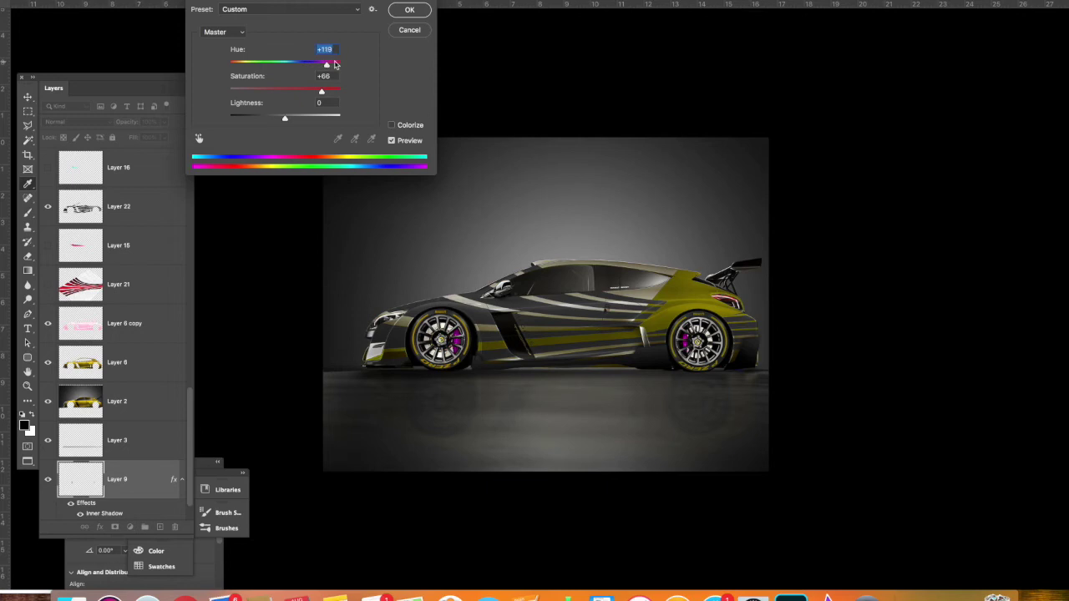
click(415, 12)
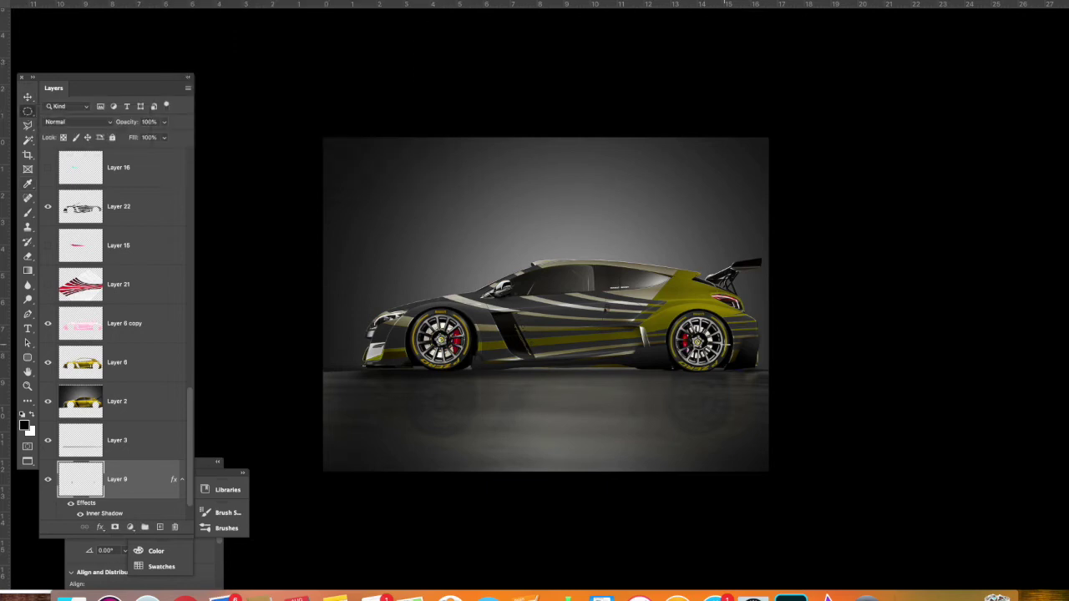
- Try Saturation and other blend modes on Layer 7, returning it to Normal
click(166, 201)
scroll(126, 334, up, 10)
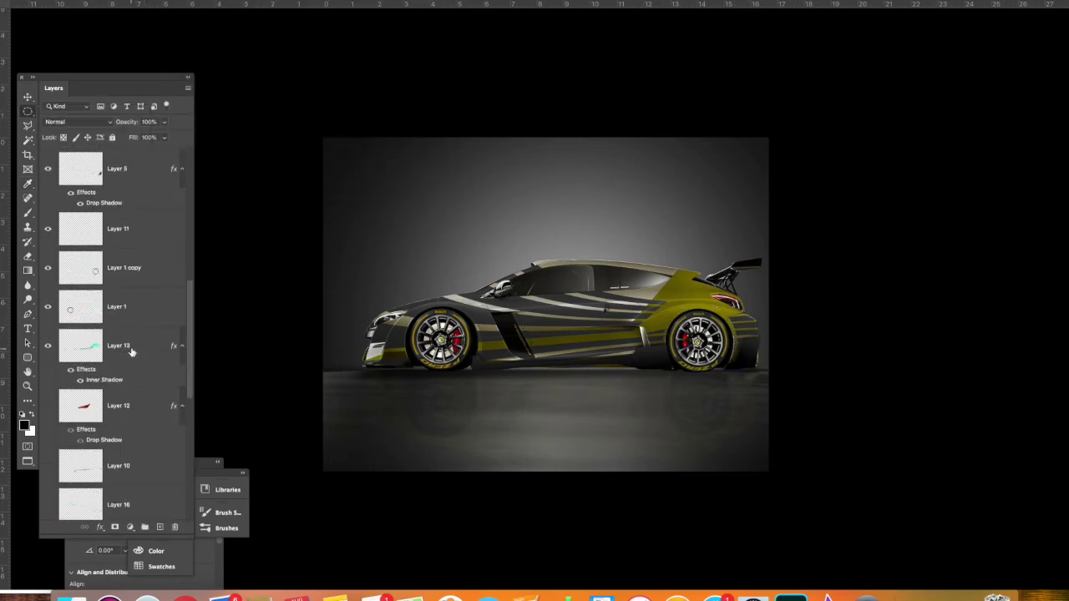
click(133, 363)
click(75, 122)
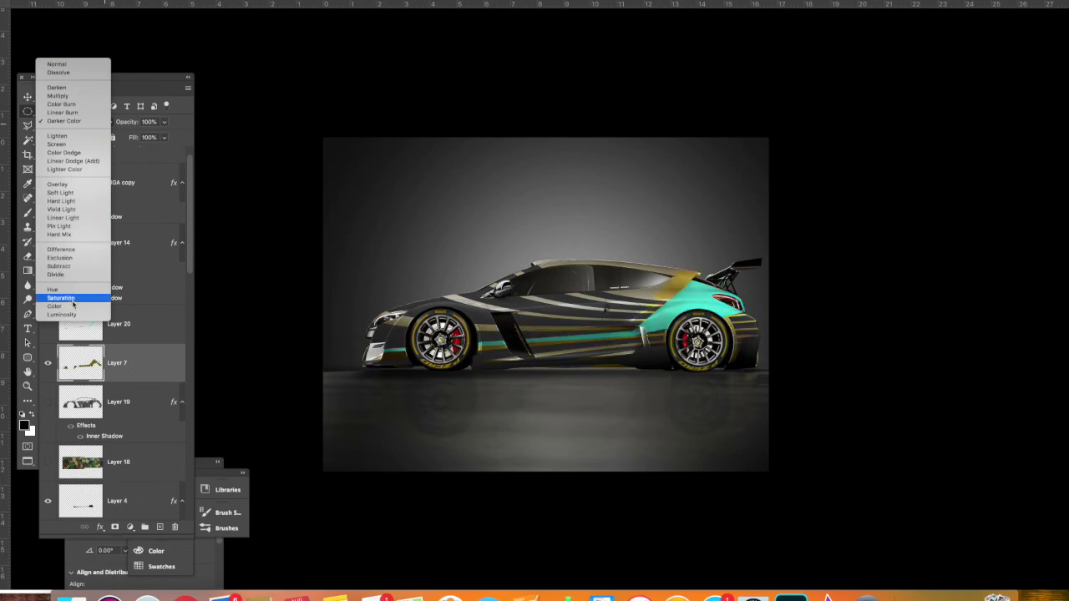
click(60, 297)
key(ctrl+u)
key(Escape)
click(58, 122)
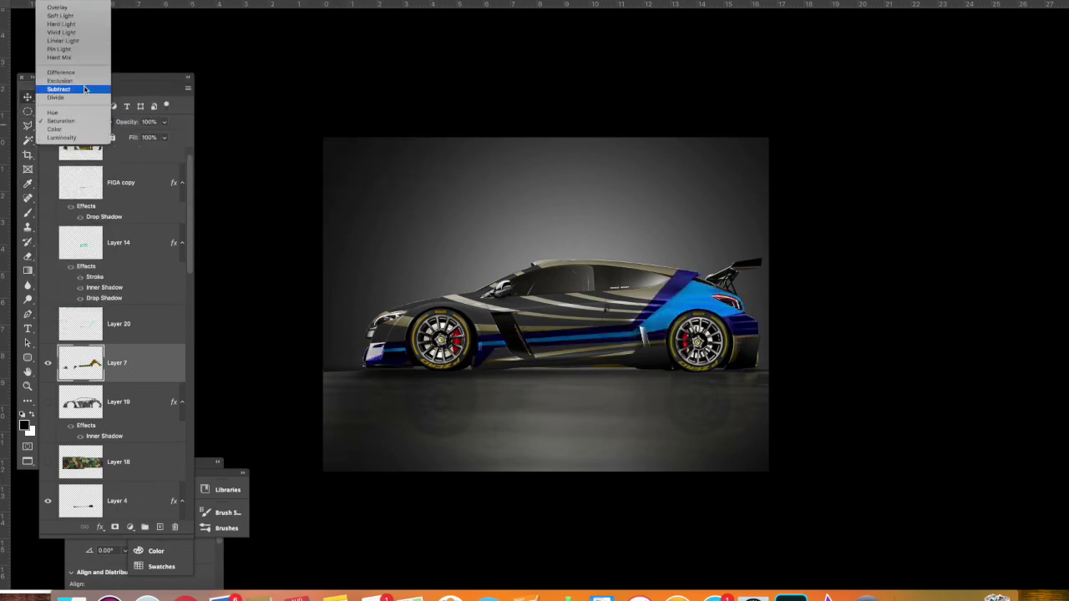
click(59, 6)
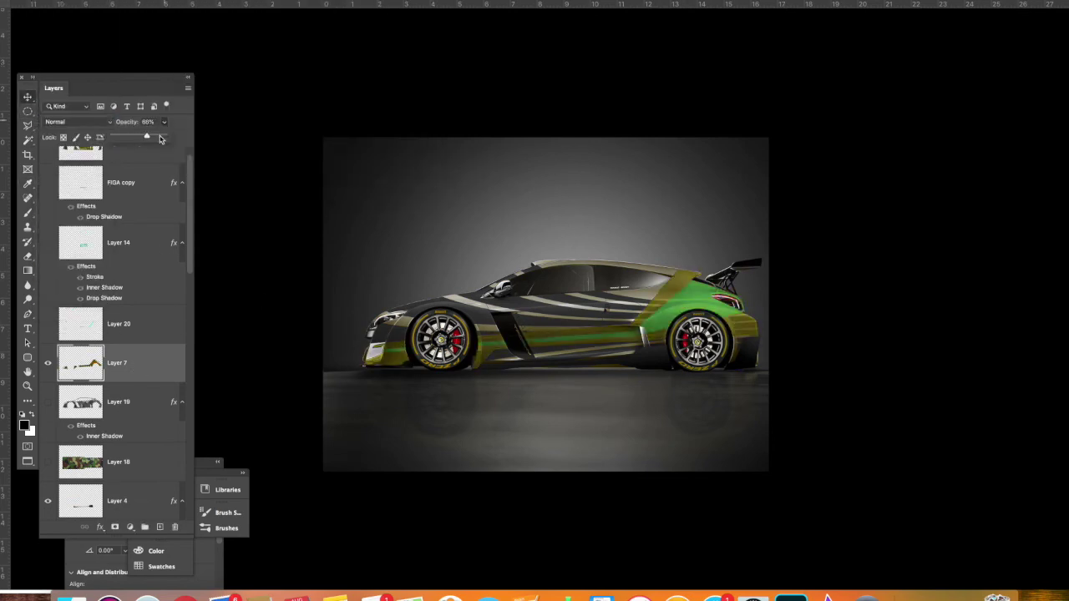
- Add an Inner Shadow layer style to Layer 13
click(175, 2)
click(334, 129)
click(386, 349)
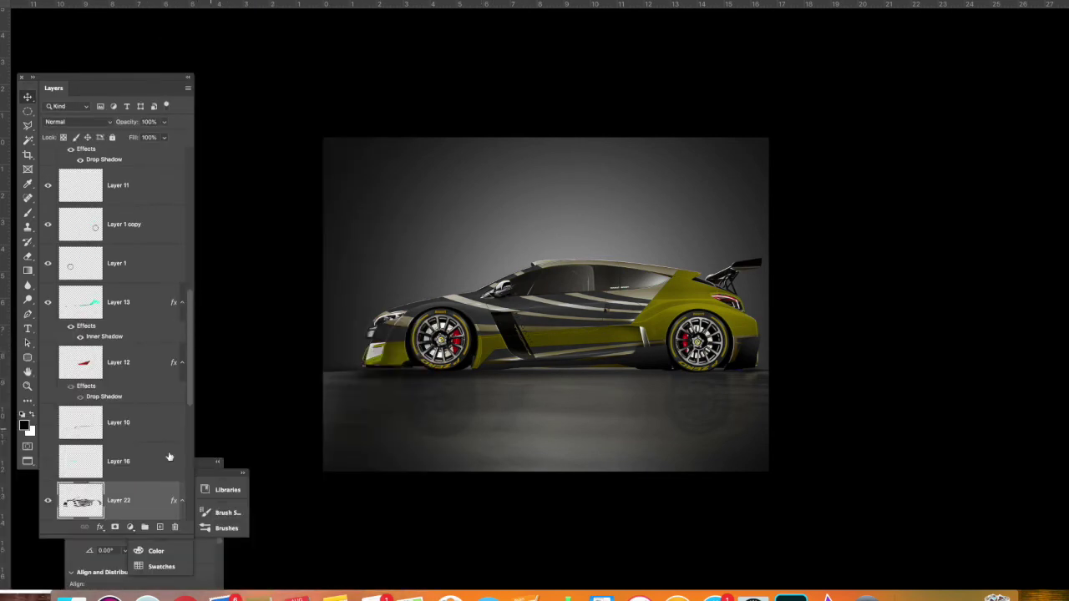
- Colorize a copy of the Layer 6 car cyan and blend it by Saturation
scroll(125, 375, down, 5)
click(159, 400)
key(ctrl+u)
drag(285, 64, 257, 66)
key(Return)
key(ctrl+alt+u)
click(391, 125)
drag(257, 65, 291, 65)
key(Return)
click(66, 121)
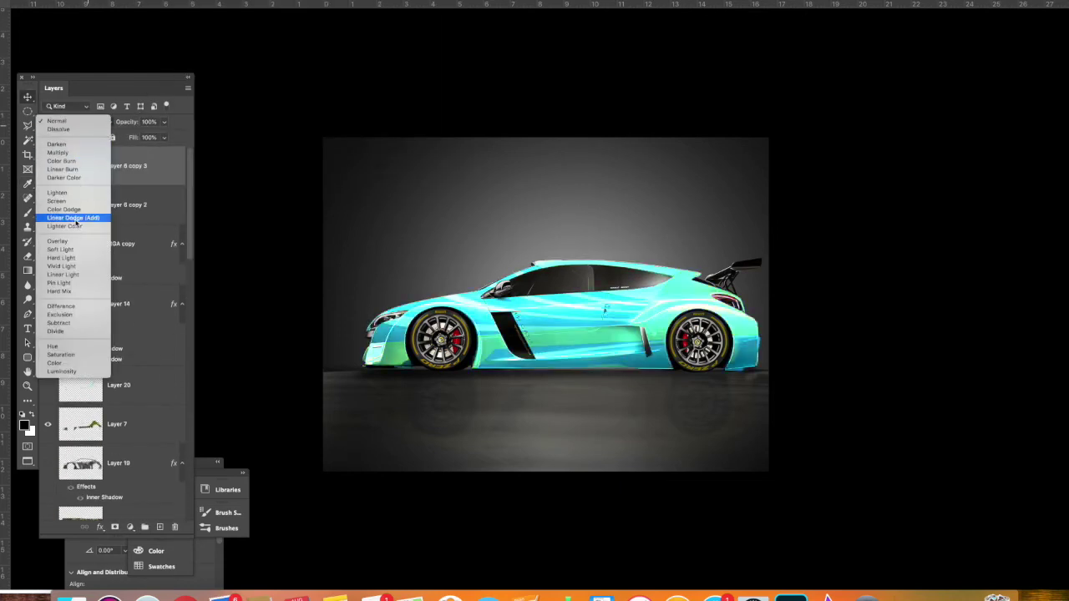
click(60, 355)
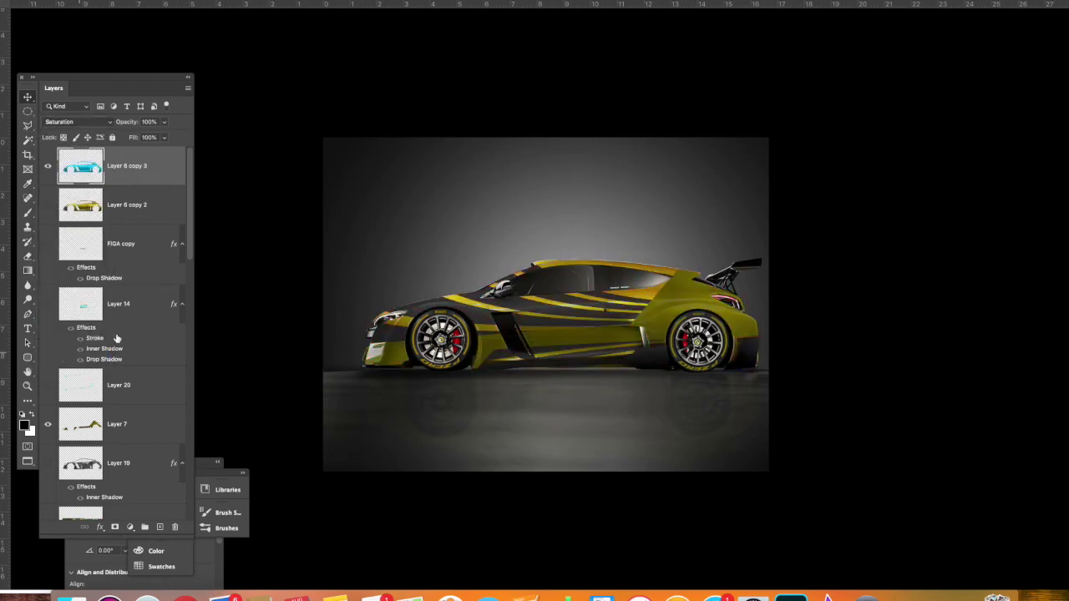
- Apply a 180° hue shift on Layer 22 and recolour the side skirt, then deselect
scroll(123, 400, down, 5)
click(147, 368)
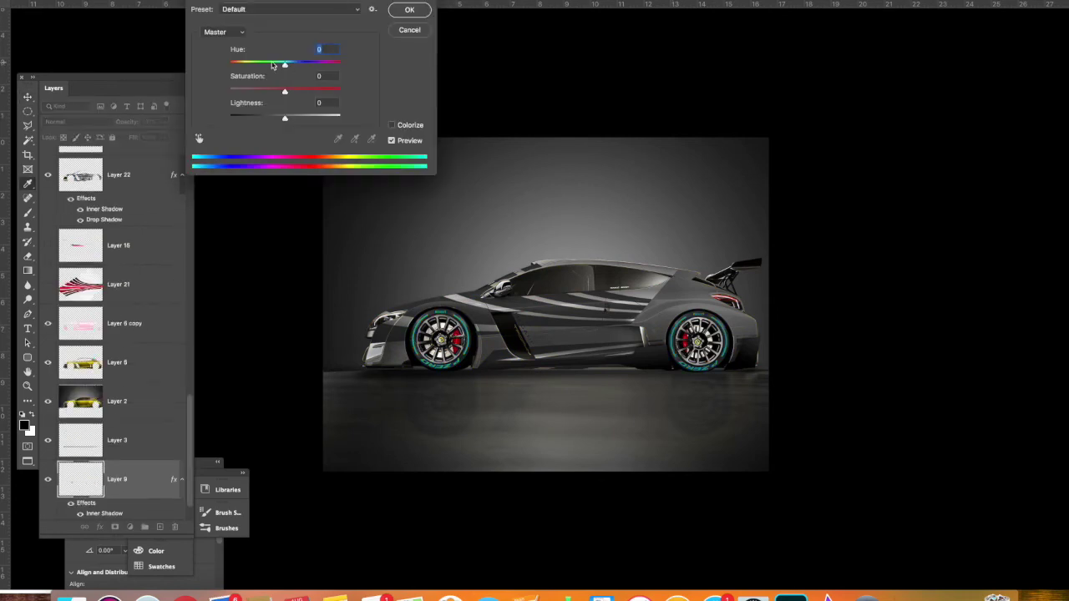
key(Return)
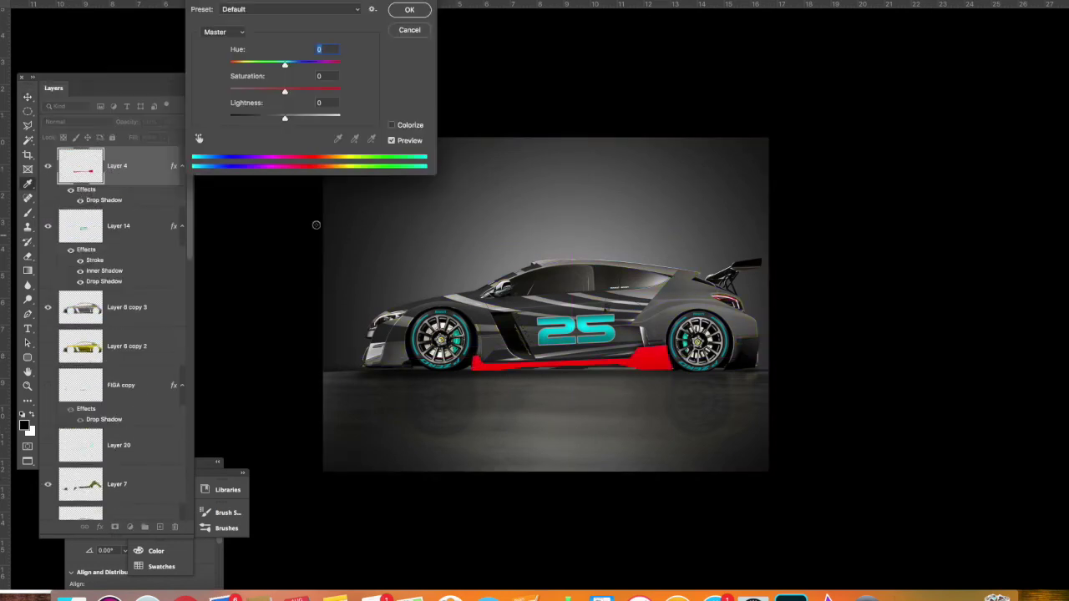
text(-100)
key(Return)
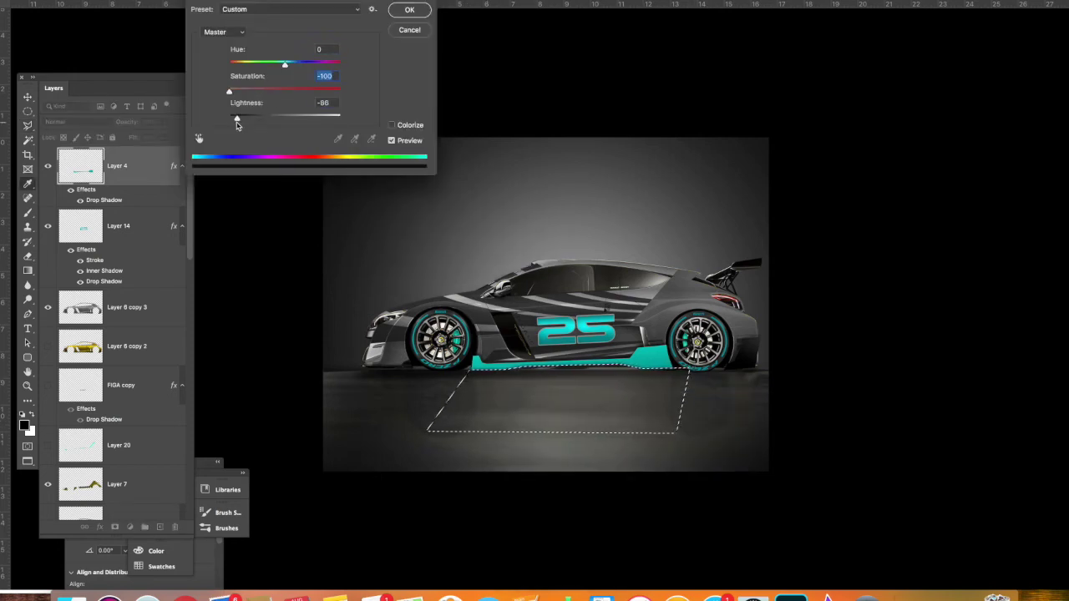
key(Return)
key(ctrl+d)
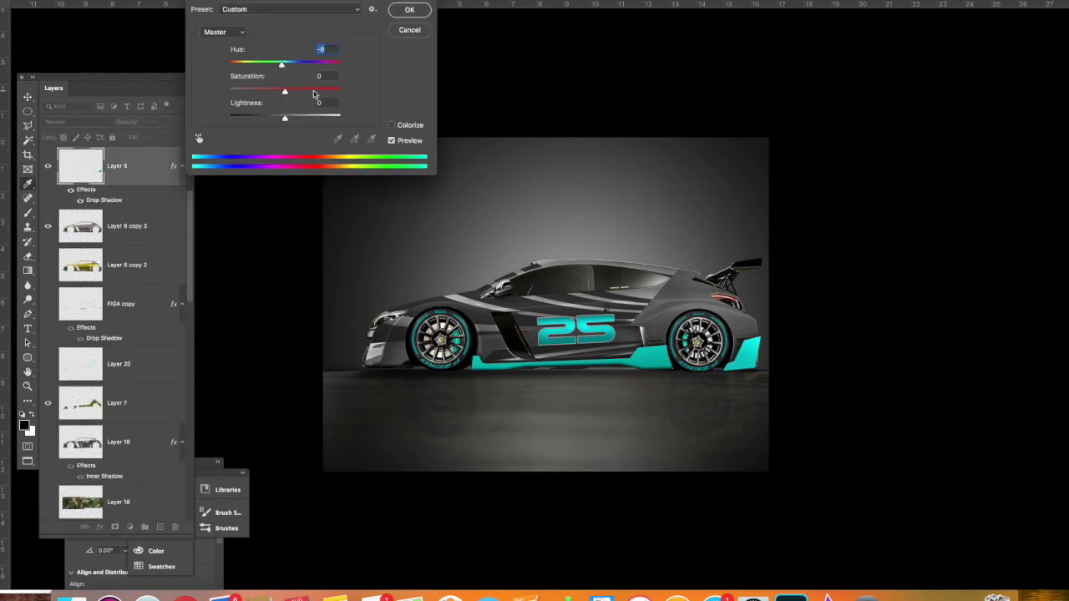
- Move the rear skirt area onto its own layer and recolour it with Hue/Saturation
click(410, 10)
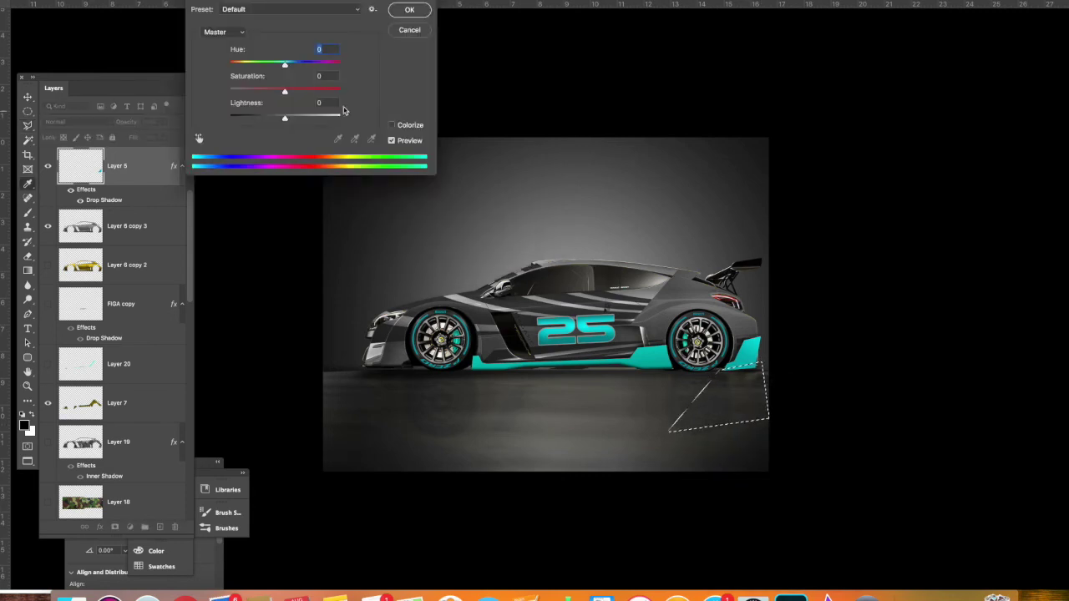
right_click(743, 335)
key(ctrl+u)
click(405, 10)
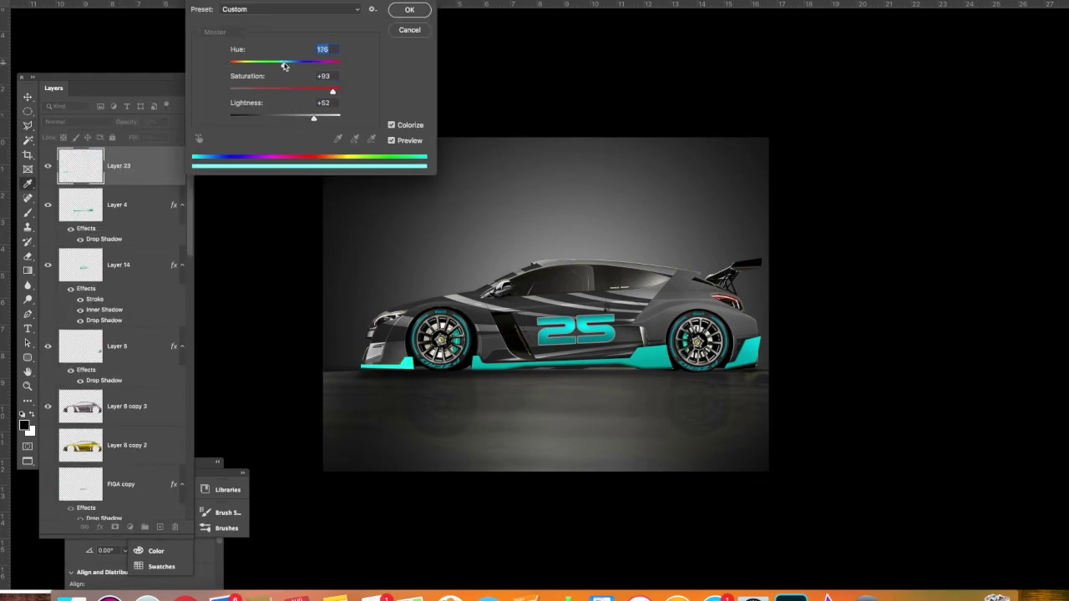
key(Return)
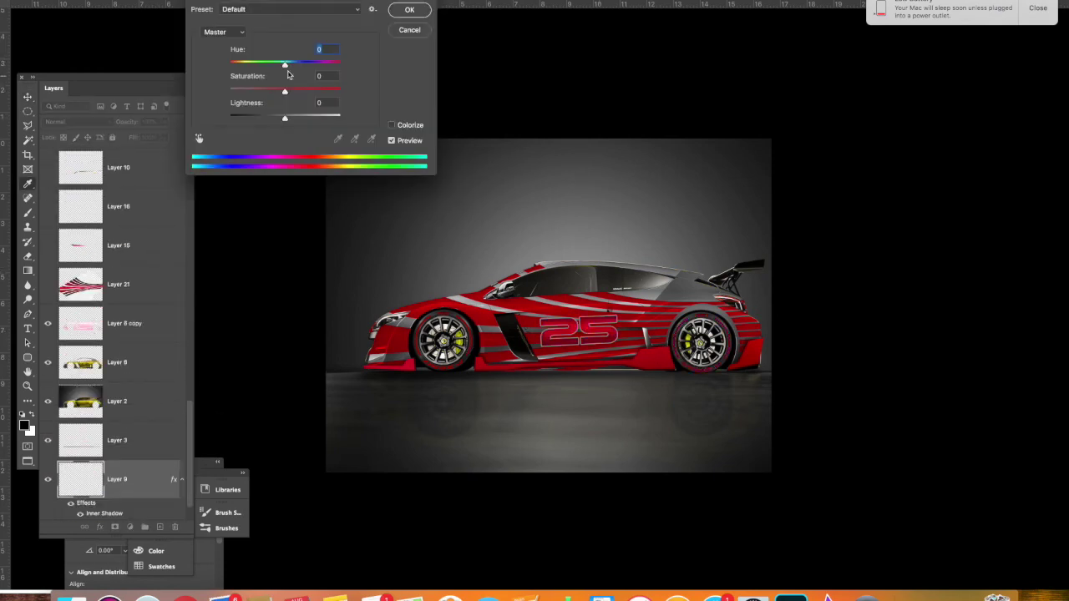
- Confirm the hue adjustment and set Layer 22 to Hard Light blending
click(407, 11)
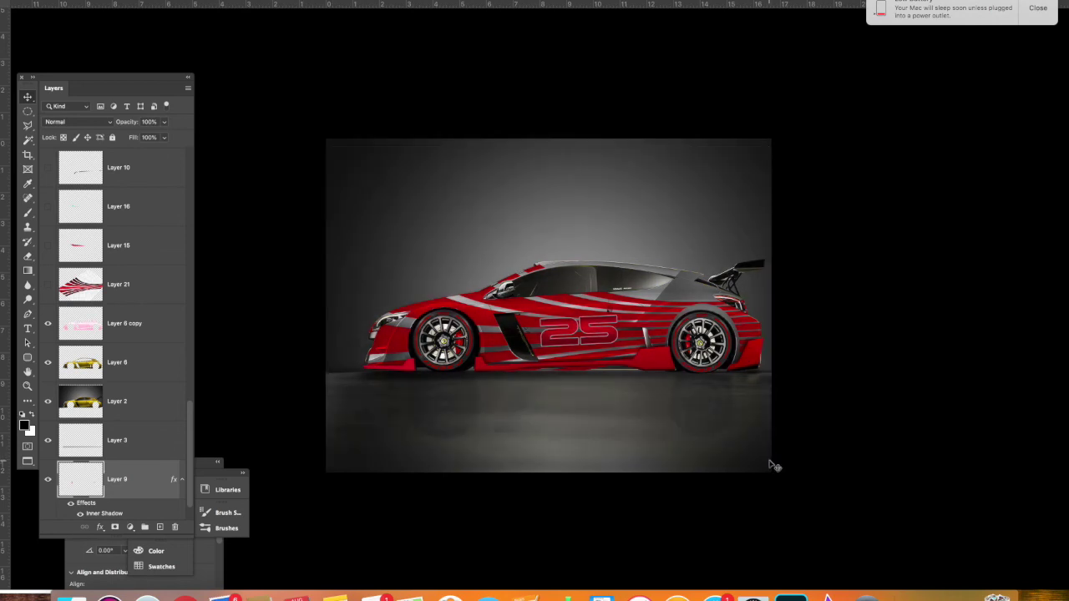
click(28, 329)
click(555, 334)
click(77, 121)
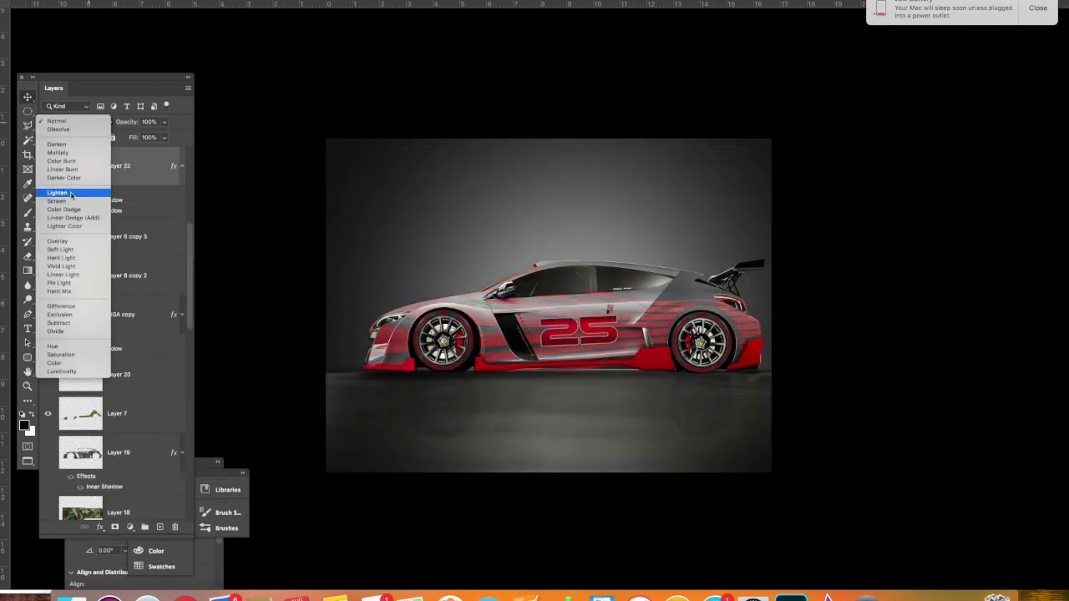
click(67, 258)
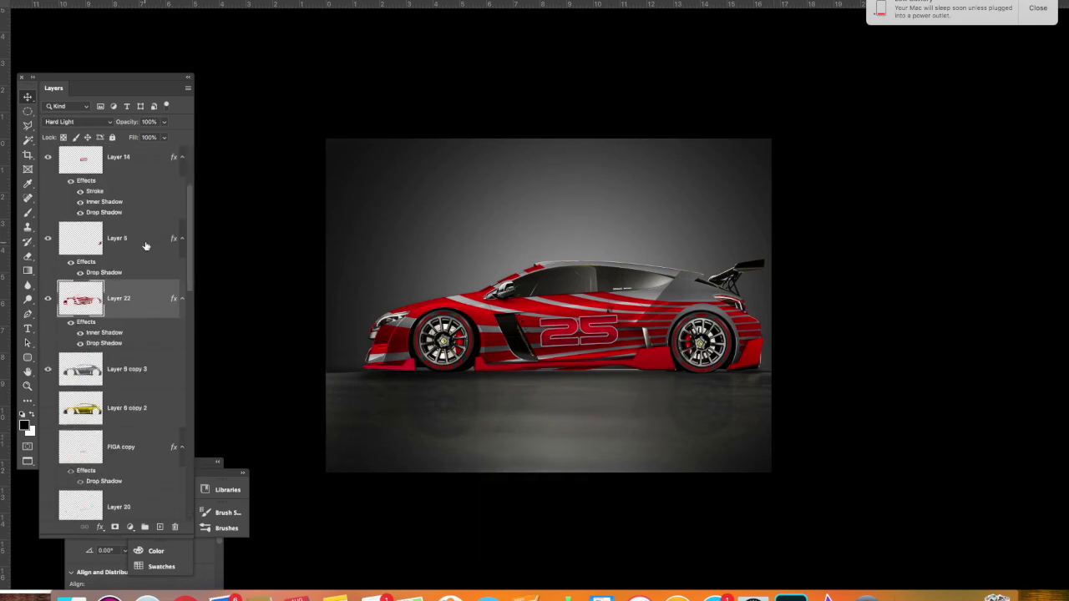
- Move Layer 7 below Layer 5, copy the rear selection to a new layer, and shift its hue
click(684, 265)
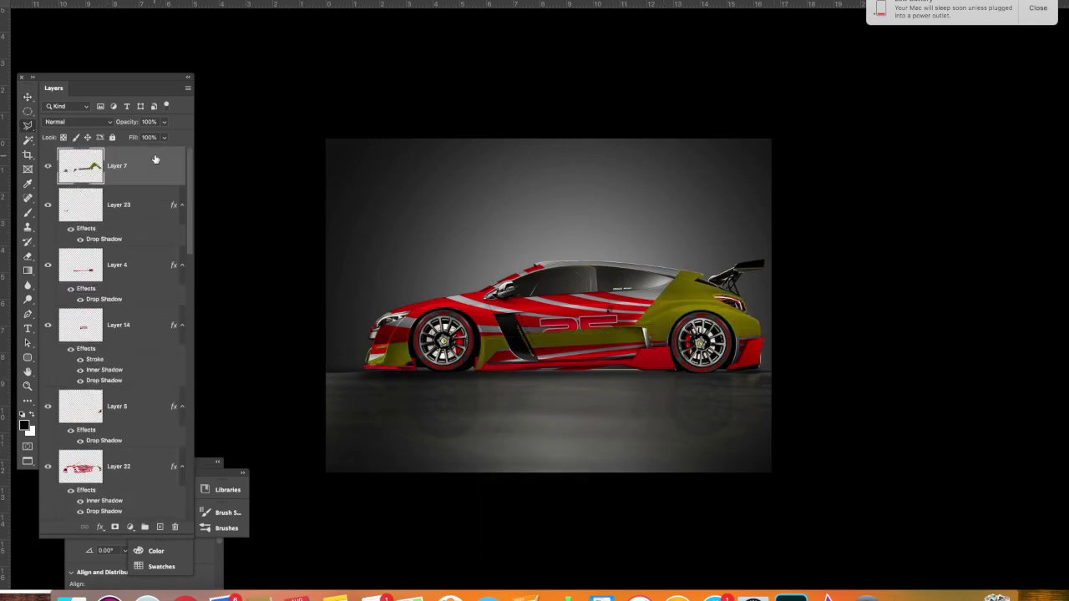
click(77, 121)
drag(116, 166, 153, 423)
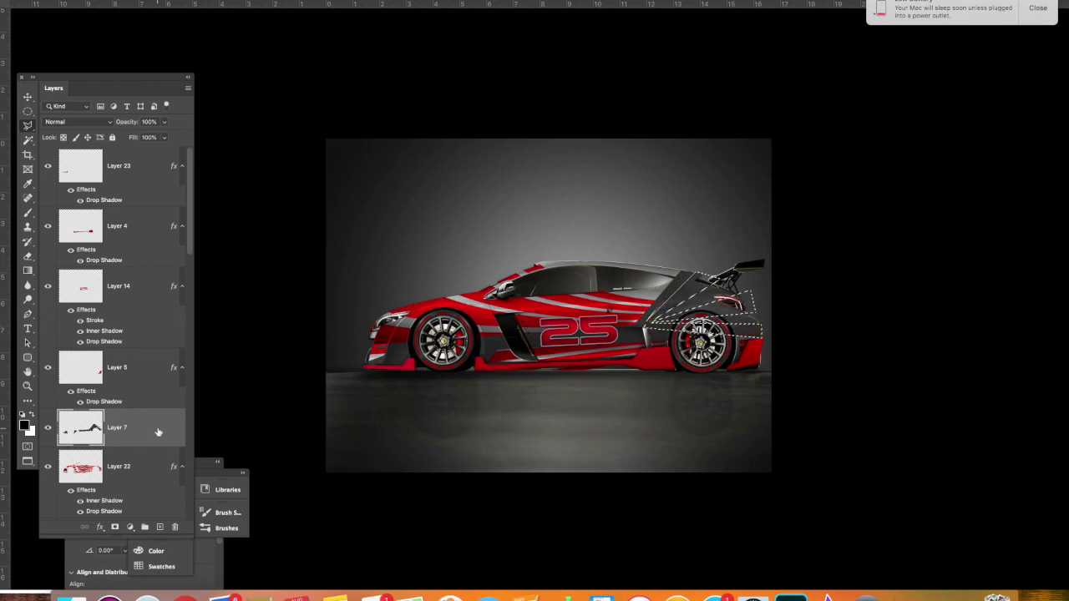
key(ctrl+j)
key(ctrl+u)
key(Return)
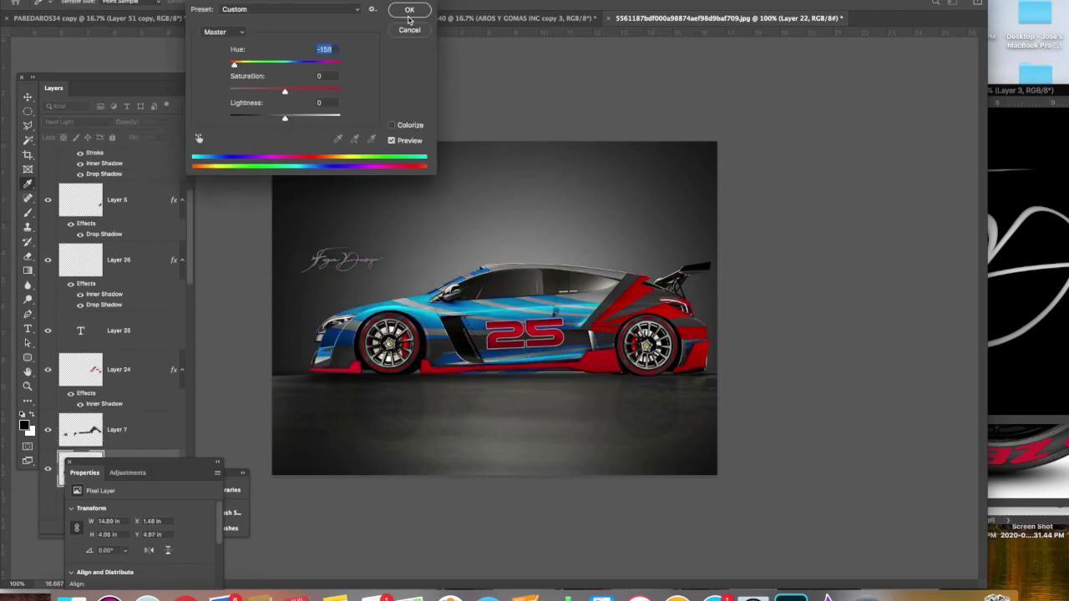
- Apply the final Hue/Saturation change, leaving a dark grey body with red accents
key(Return)
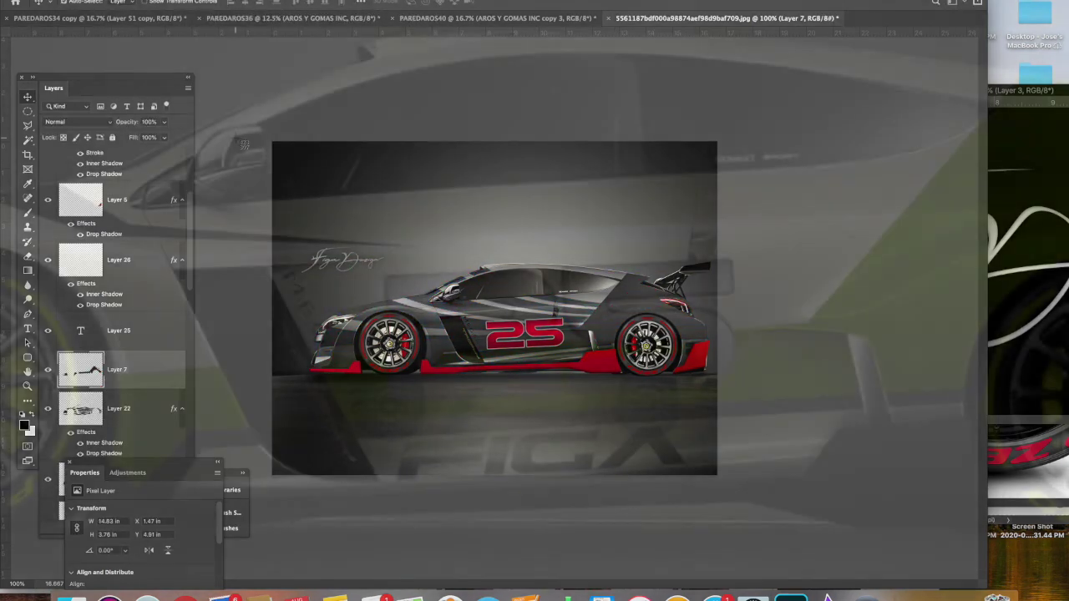